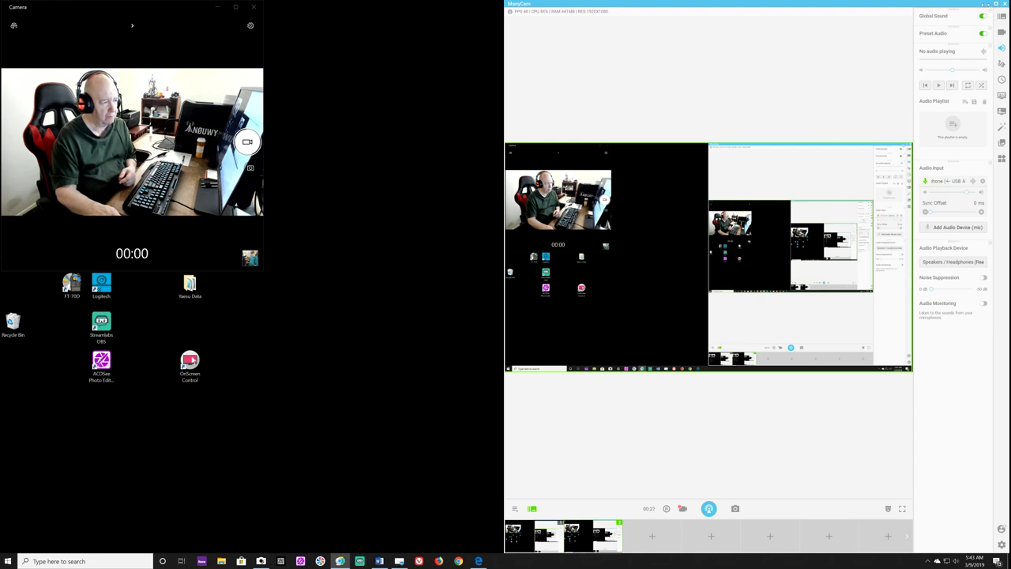
Minimize ManyCam and Mailbird so the CNN homepage in Edge is showing
left_click(988, 5)
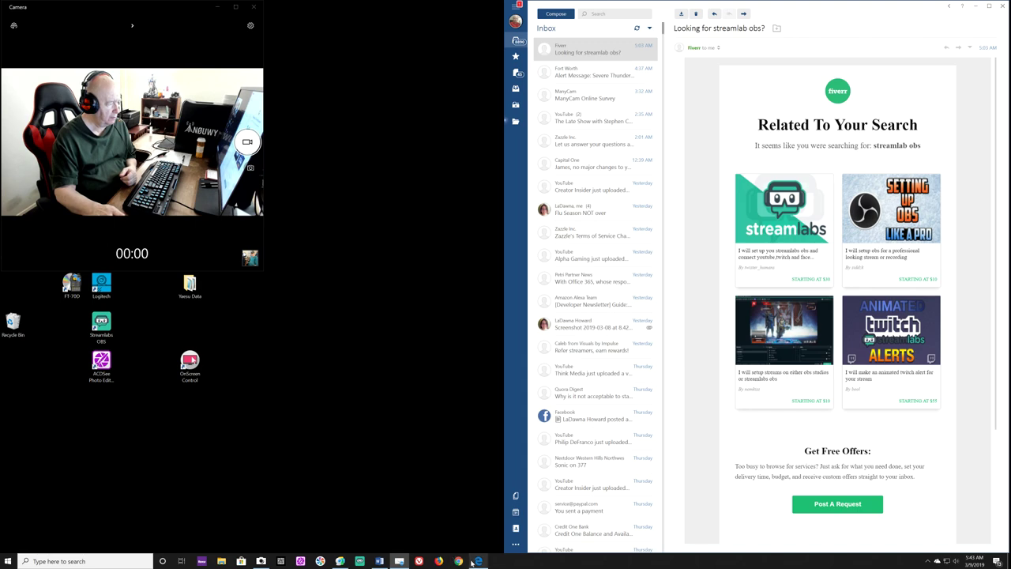
mouse_move(471, 561)
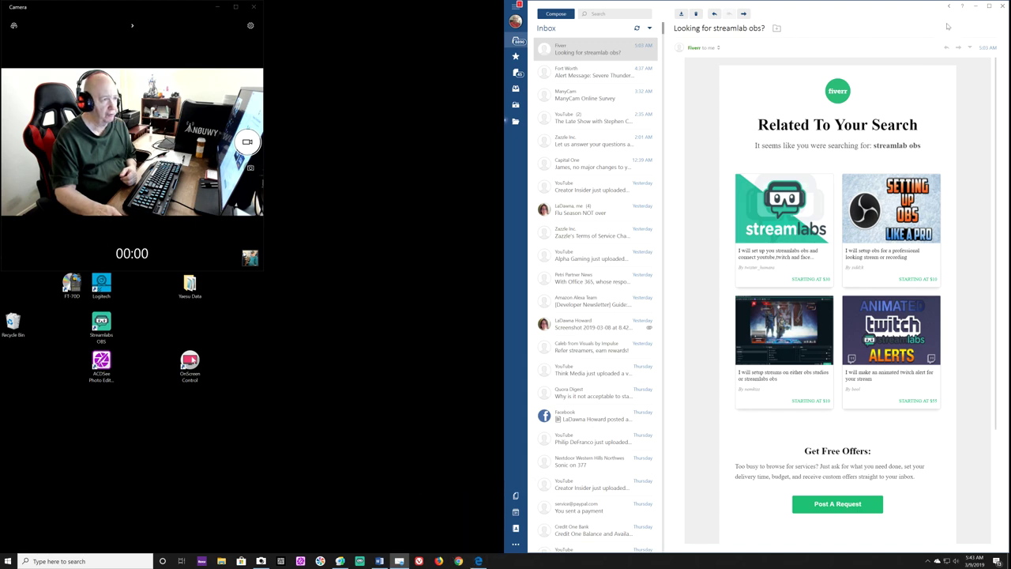
left_click(976, 10)
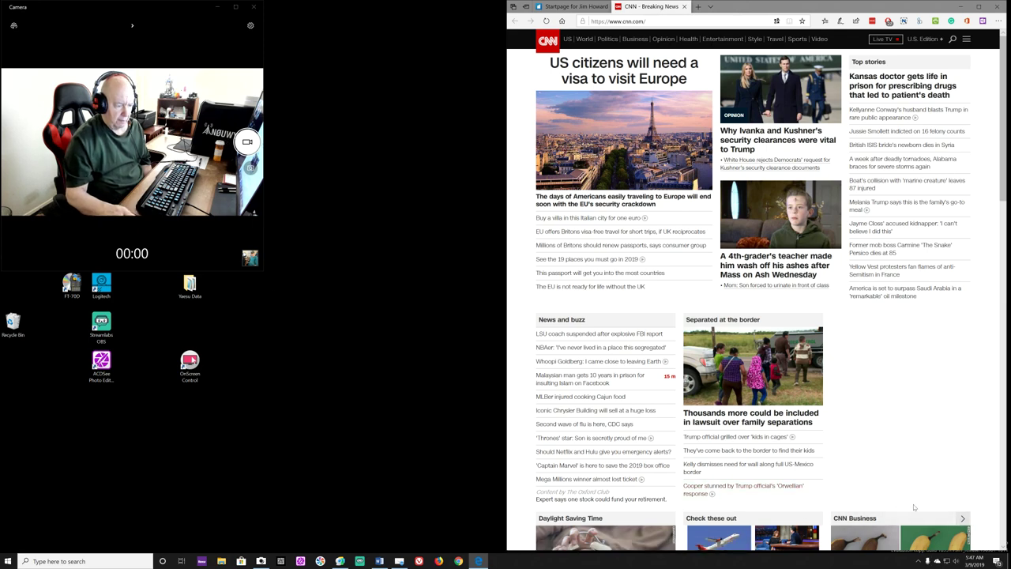
Check the current date and time in the taskbar calendar, then dismiss it
left_click(976, 559)
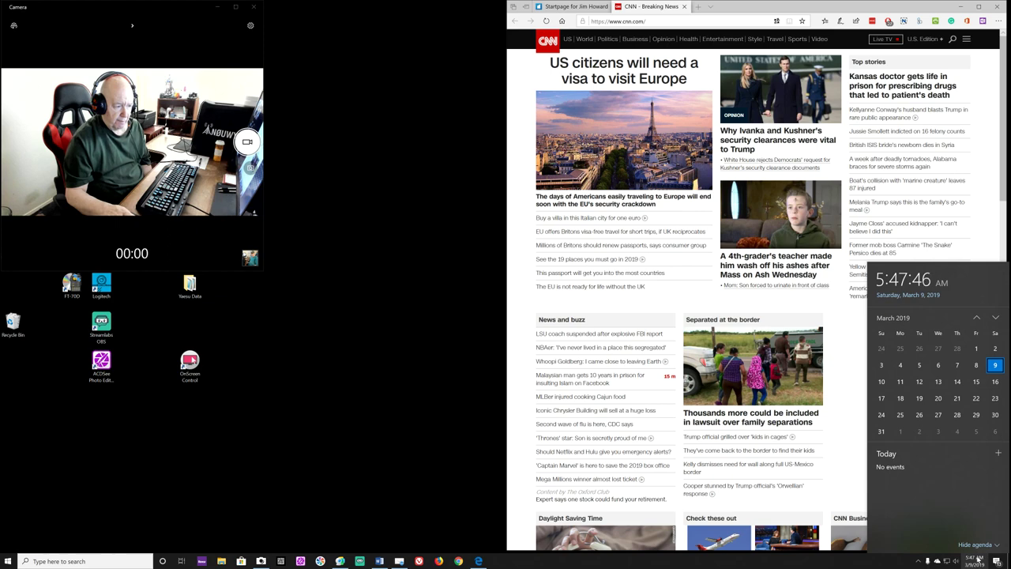
left_click(457, 355)
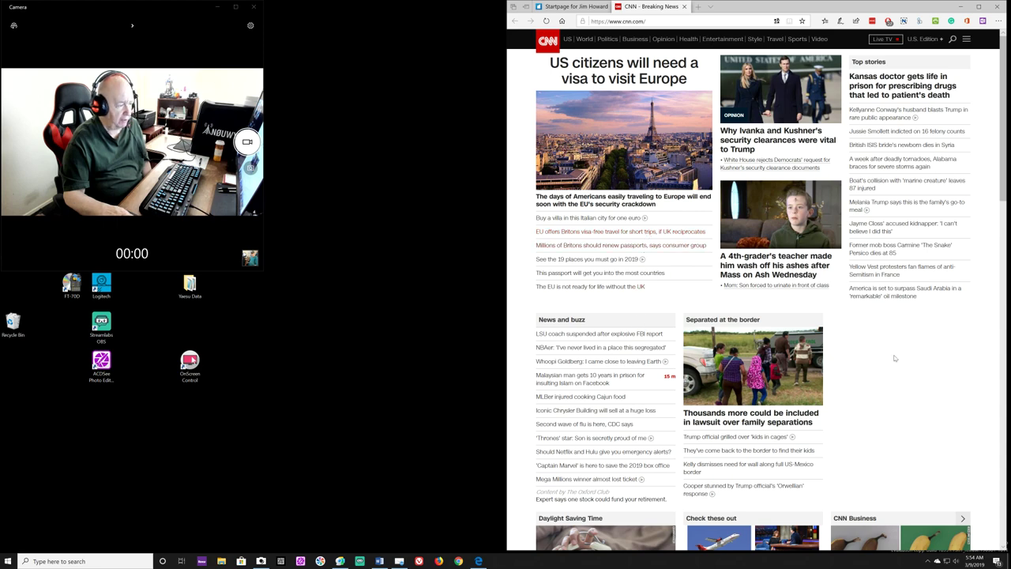
scroll(900, 360, "down", 1)
scroll(901, 359, "down", 1)
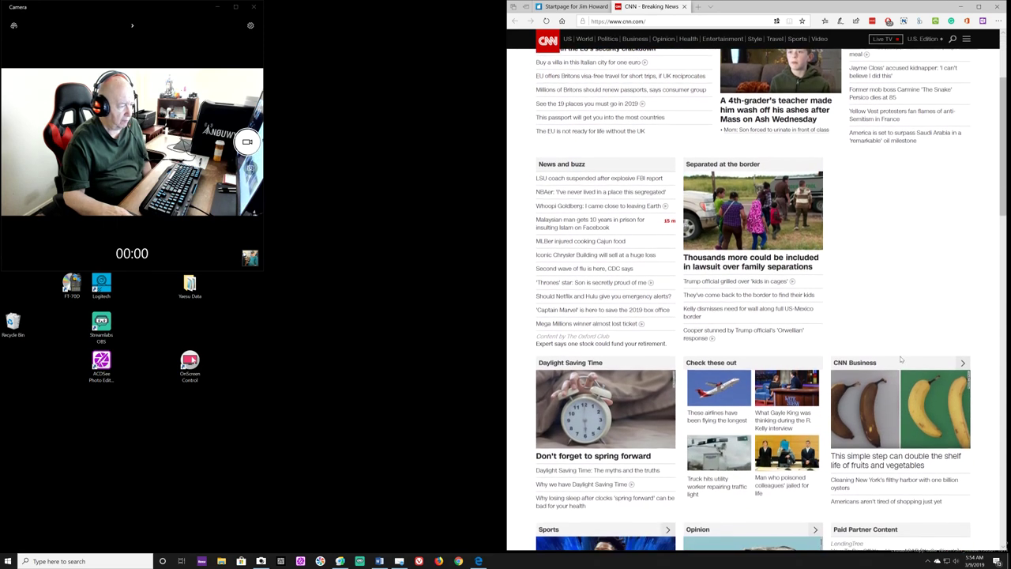
scroll(900, 360, "up", 2)
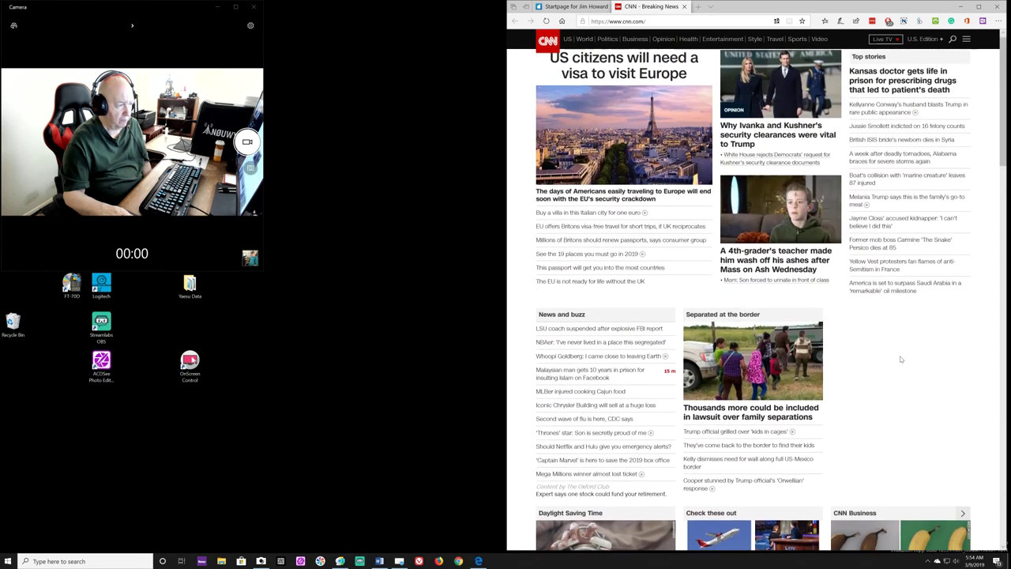
scroll(901, 360, "down", 1)
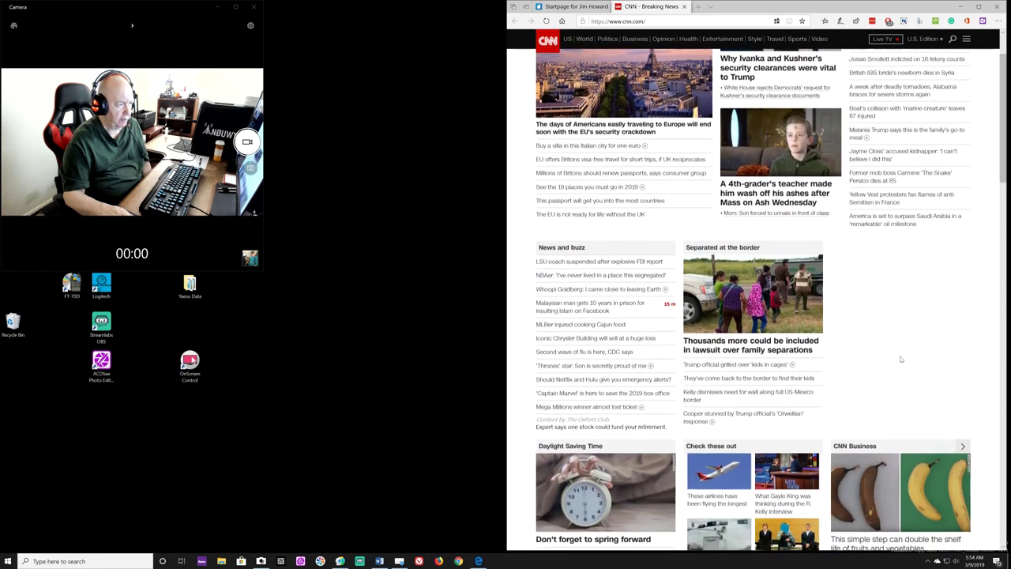
scroll(901, 359, "up", 1)
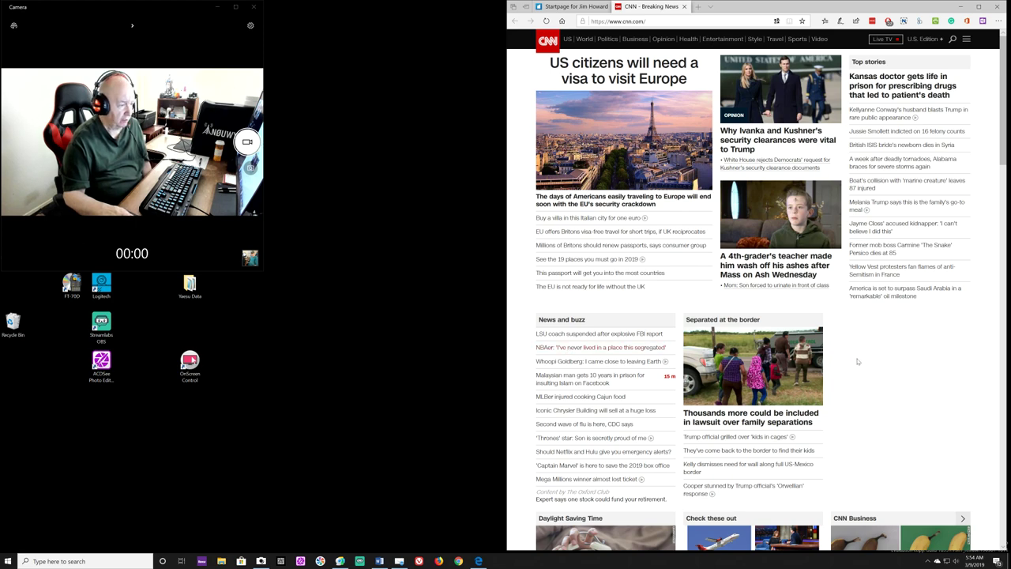
scroll(868, 363, "down", 2)
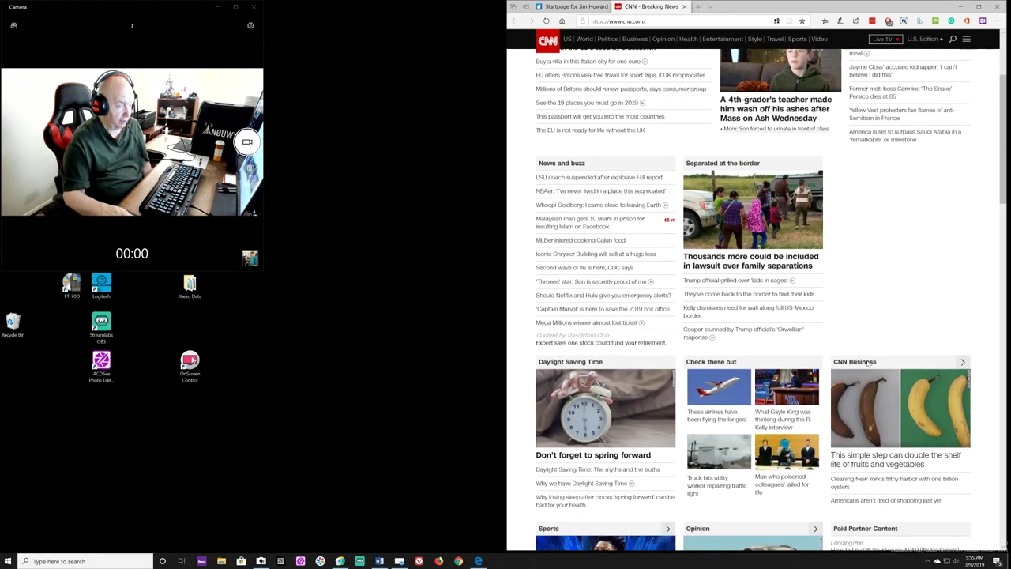
scroll(867, 363, "down", 1)
scroll(867, 364, "down", 1)
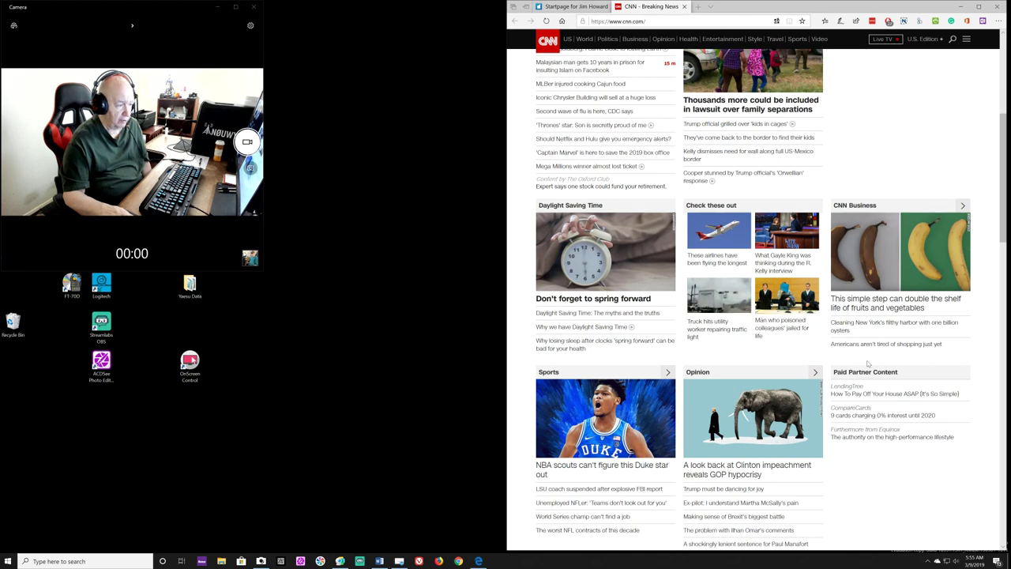
scroll(868, 364, "up", 4)
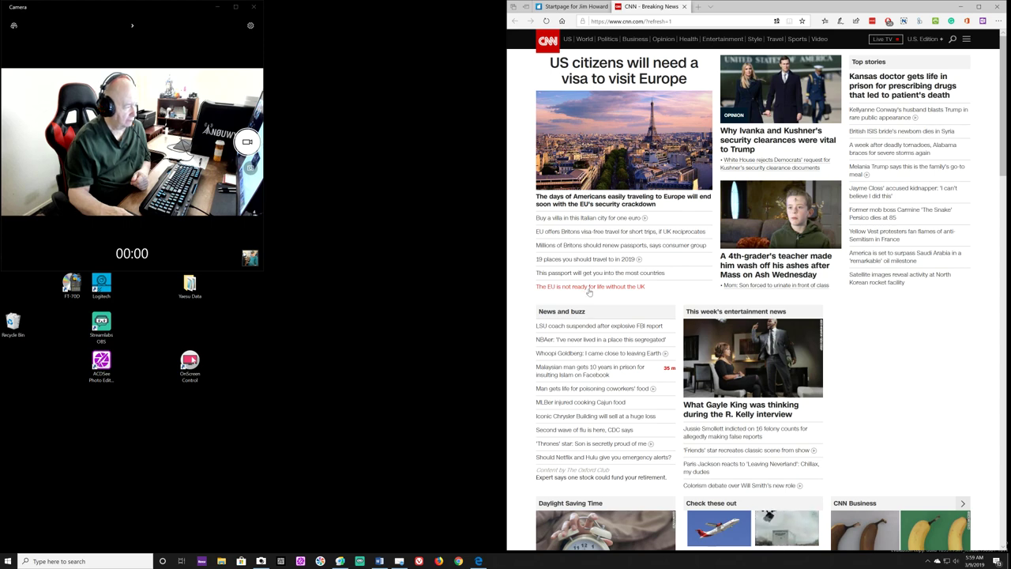
scroll(589, 291, "down", 1)
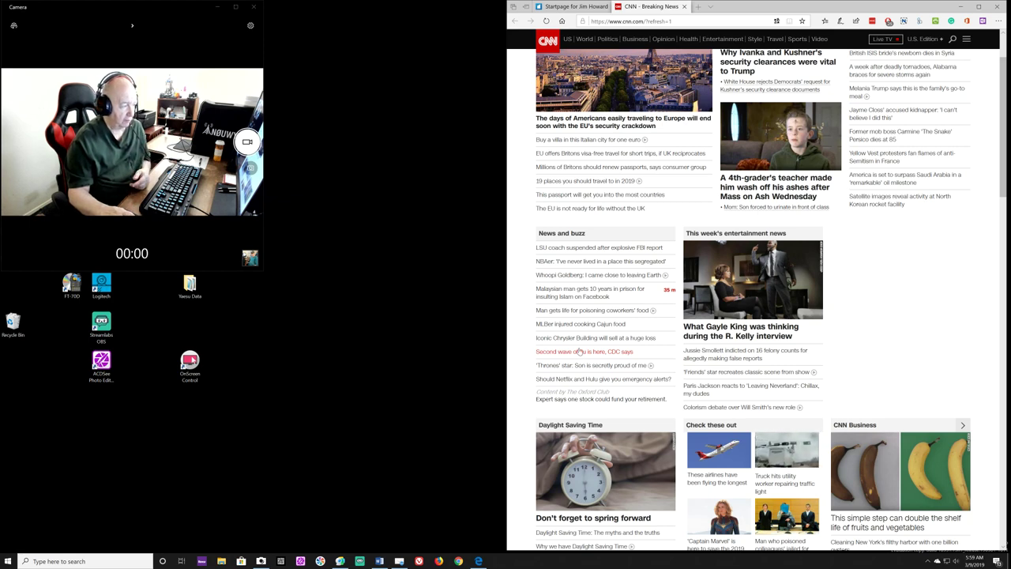
left_click(579, 355)
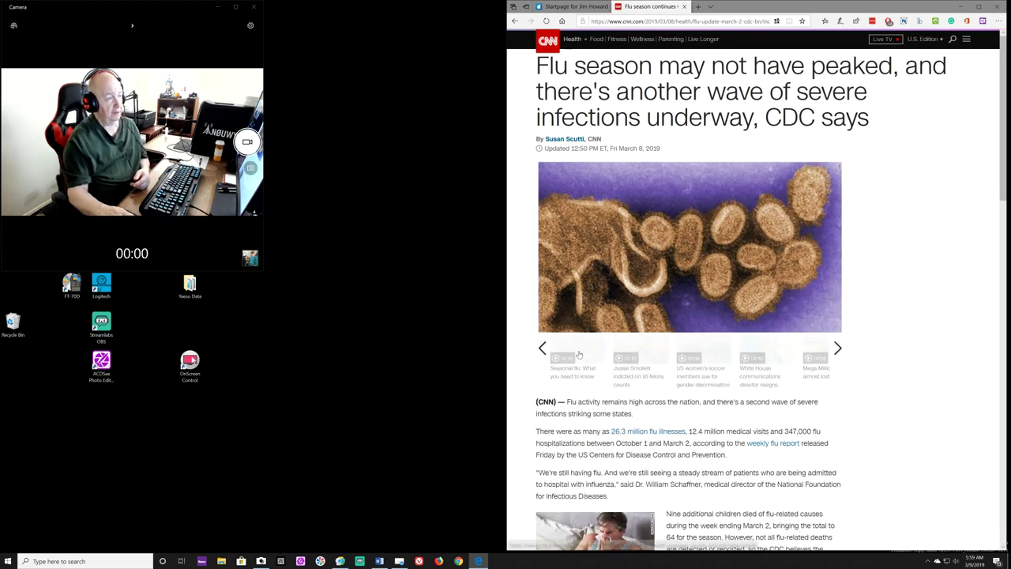
scroll(608, 347, "down", 4)
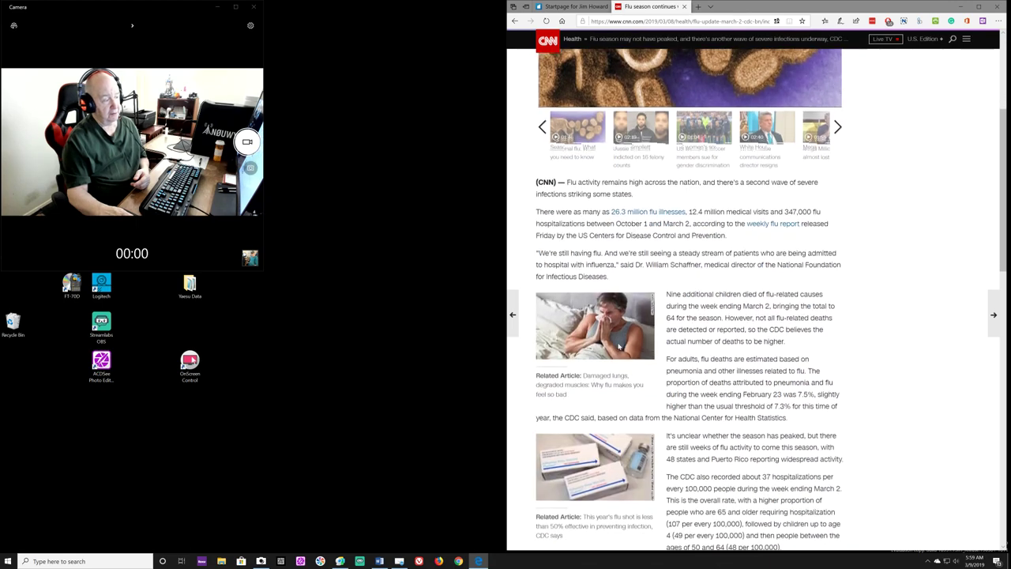
scroll(619, 347, "down", 2)
scroll(612, 348, "up", 6)
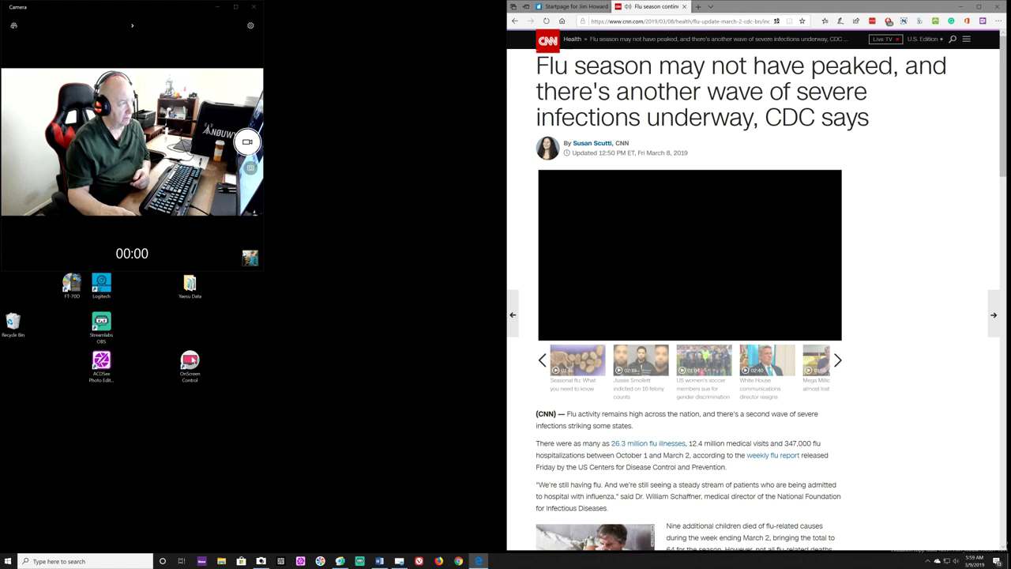
left_click(514, 22)
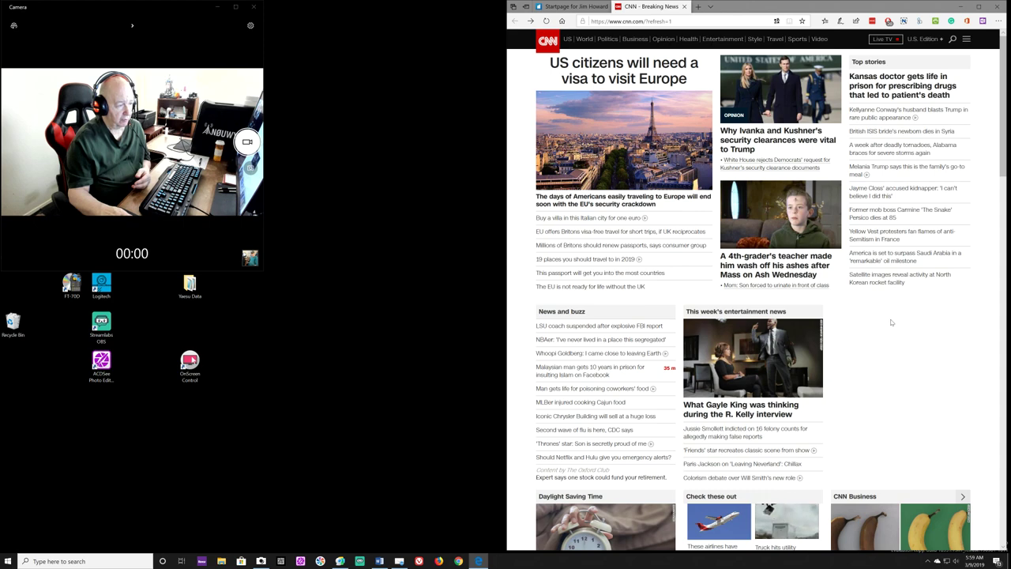
Skim the CNN homepage headlines, then bring the ManyCam window to the front
scroll(891, 323, "down", 5)
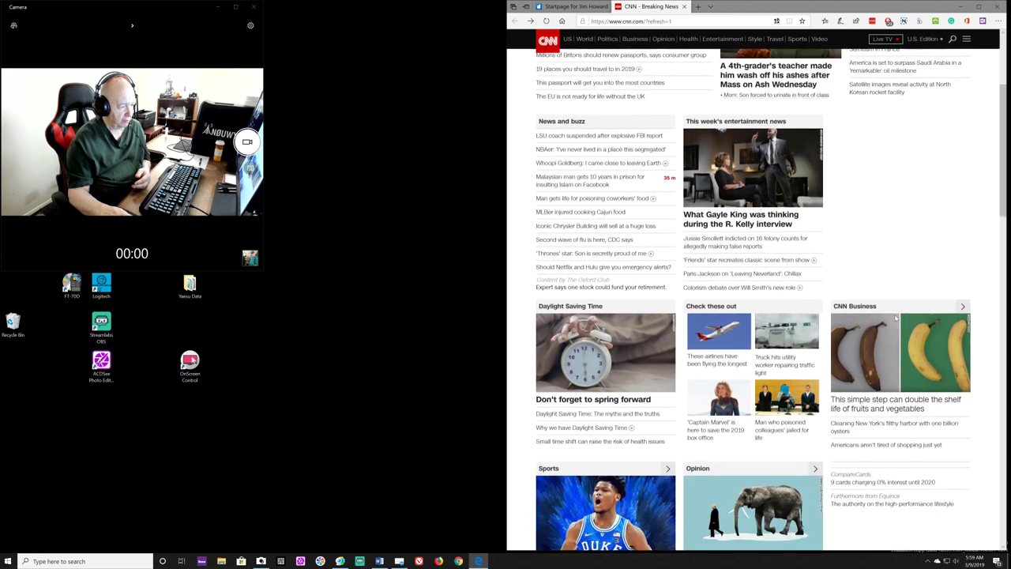
scroll(895, 320, "down", 1)
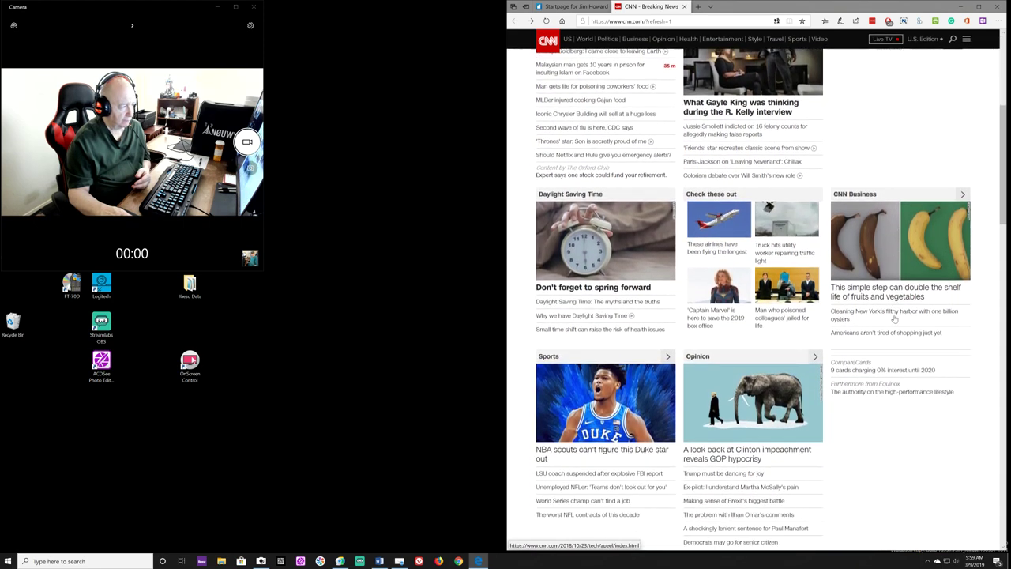
scroll(895, 320, "down", 2)
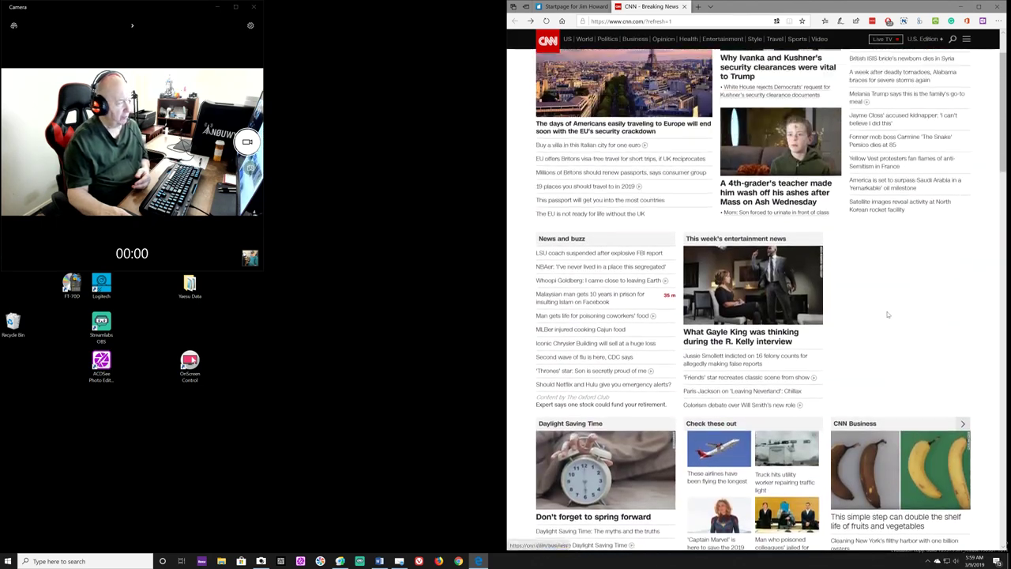
scroll(887, 314, "up", 1)
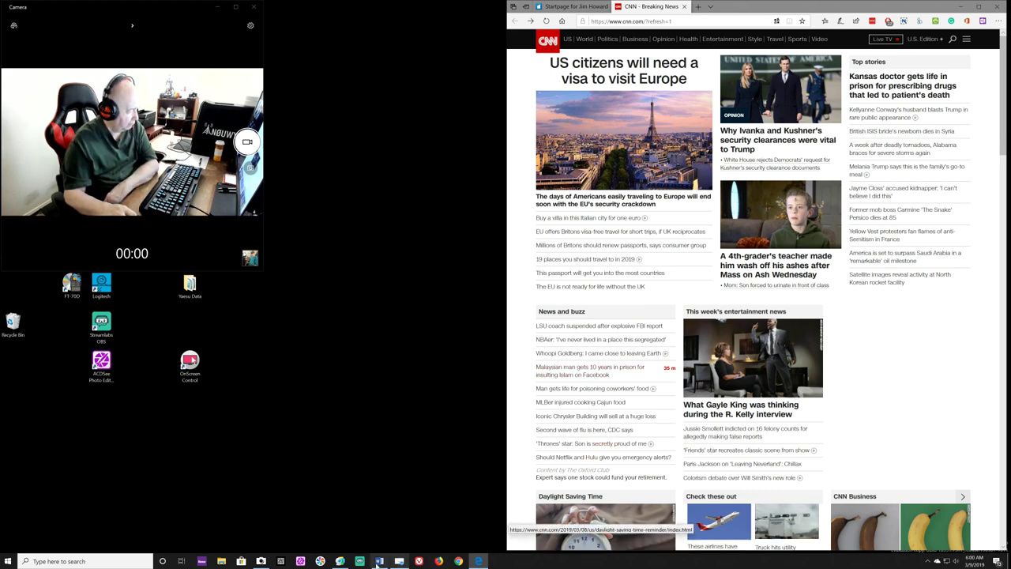
left_click(339, 561)
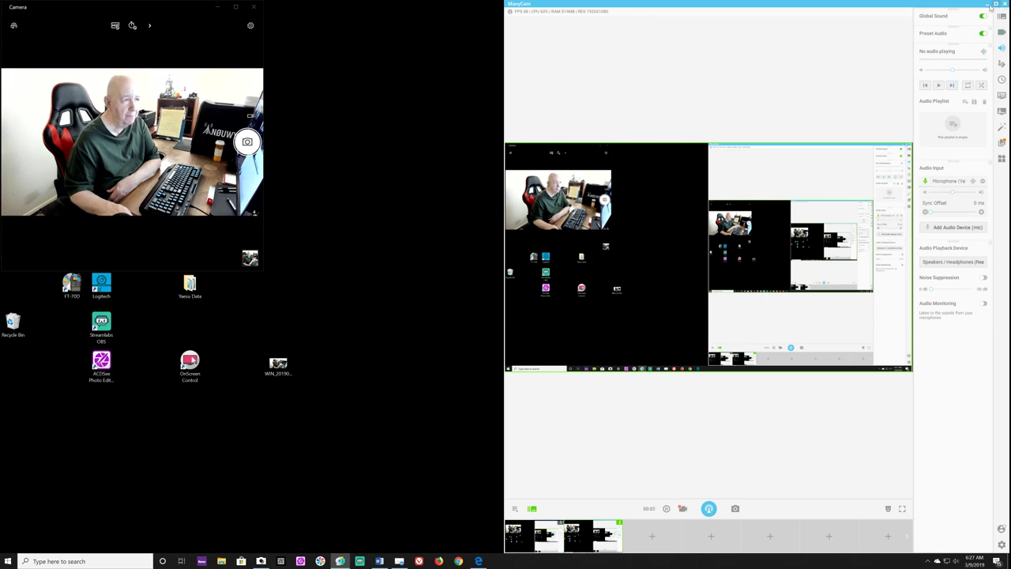
Minimize ManyCam to reveal the Mailbird inbox with the Fiverr Streamlabs OBS message
left_click(989, 6)
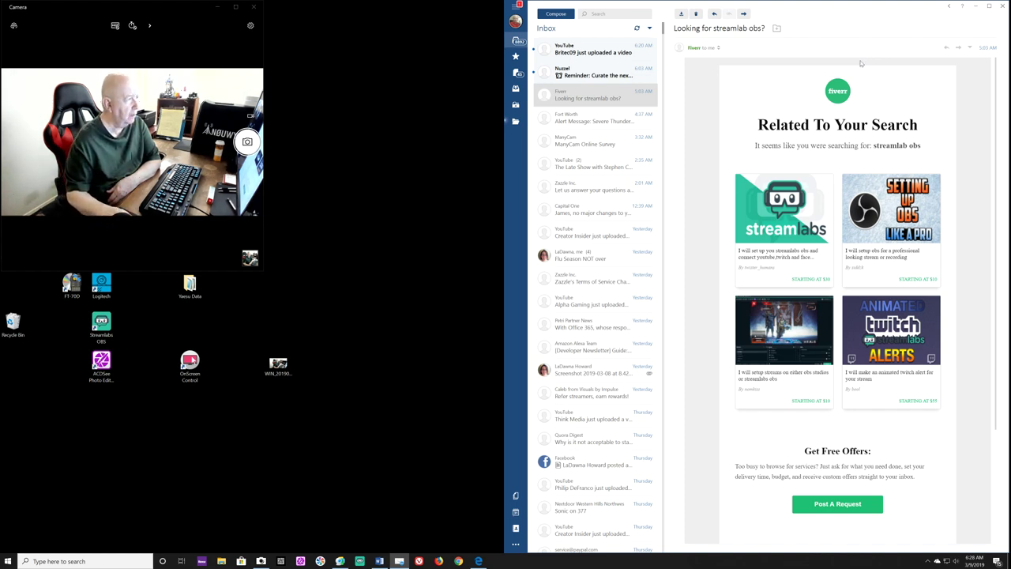
Reopen the Sat, Mar 9 story picker and deselect the International Women's Day presidential story
left_click(598, 76)
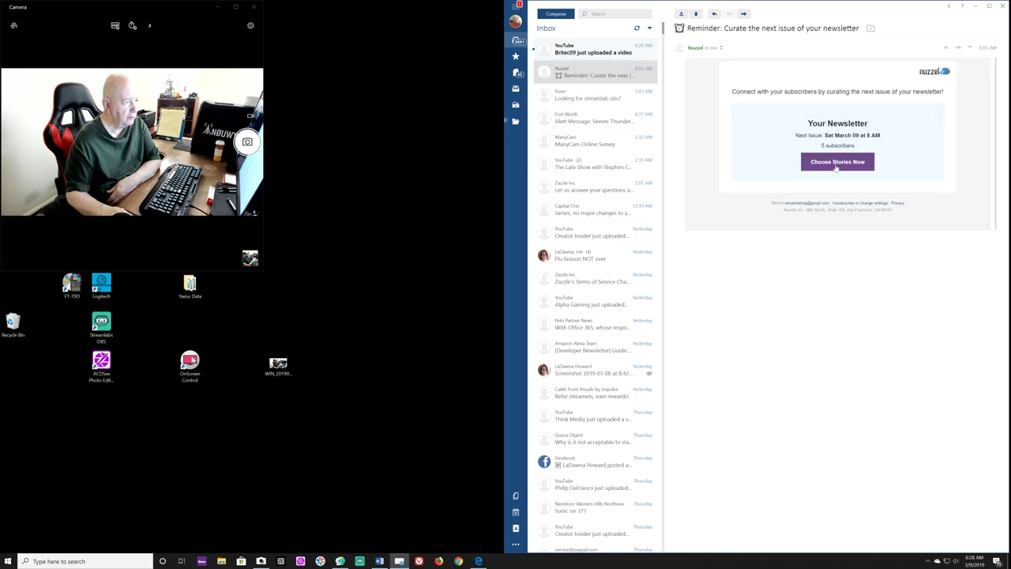
left_click(836, 164)
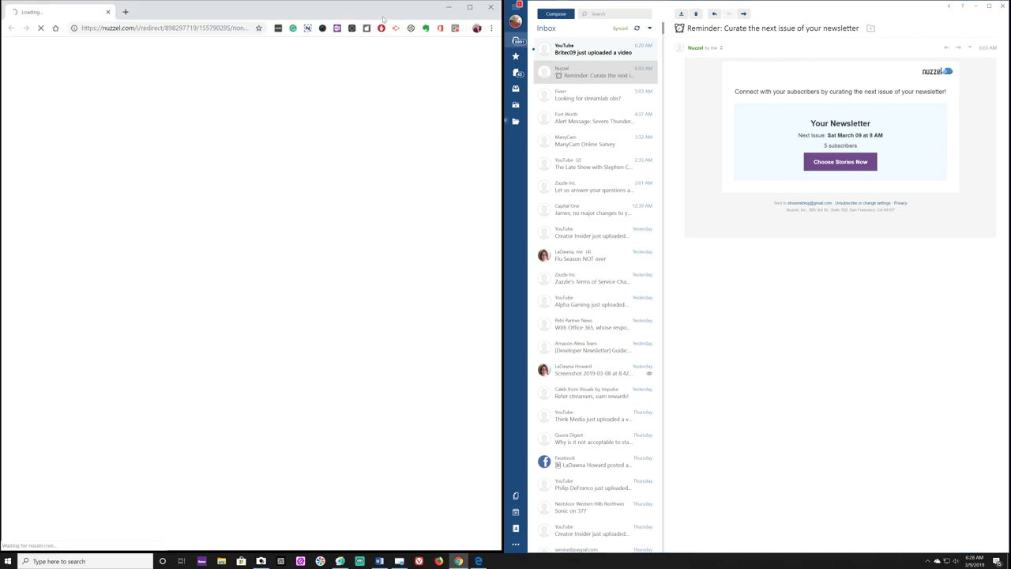
left_click_drag(382, 17, 898, 17)
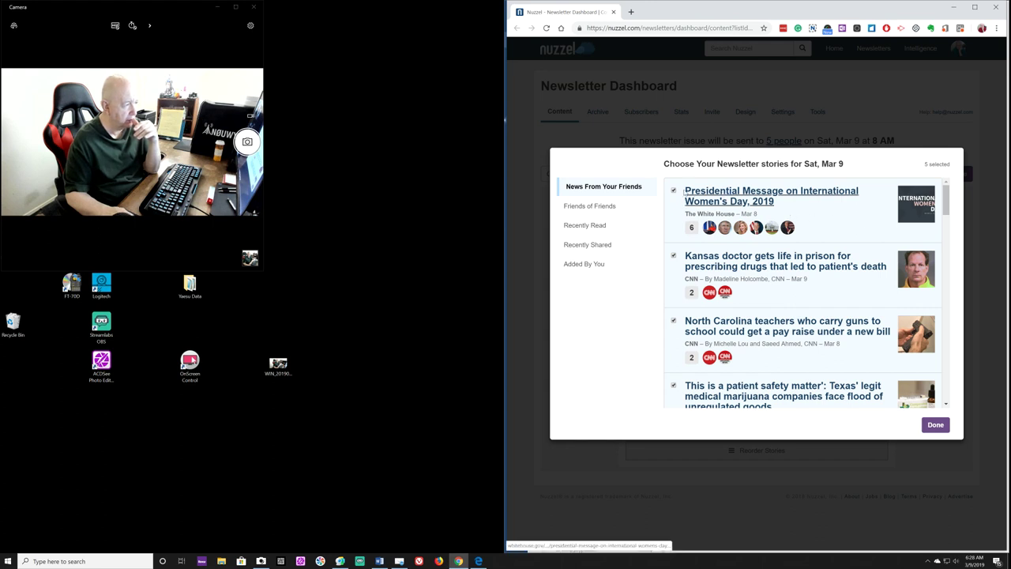
left_click(673, 192)
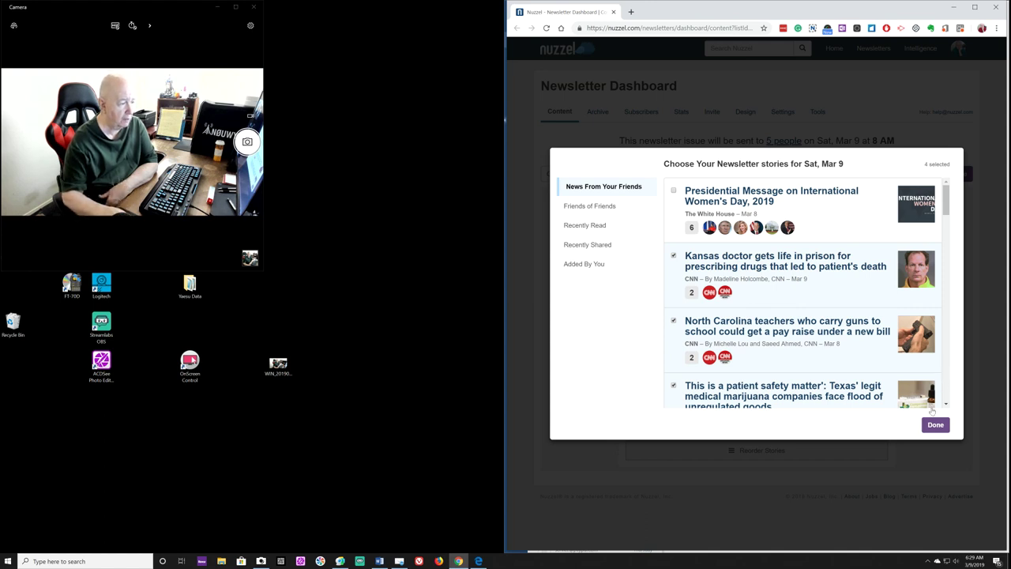
Scroll the story list and uncheck the Former mob boss Carmine Persico story
scroll(883, 355, "down", 1)
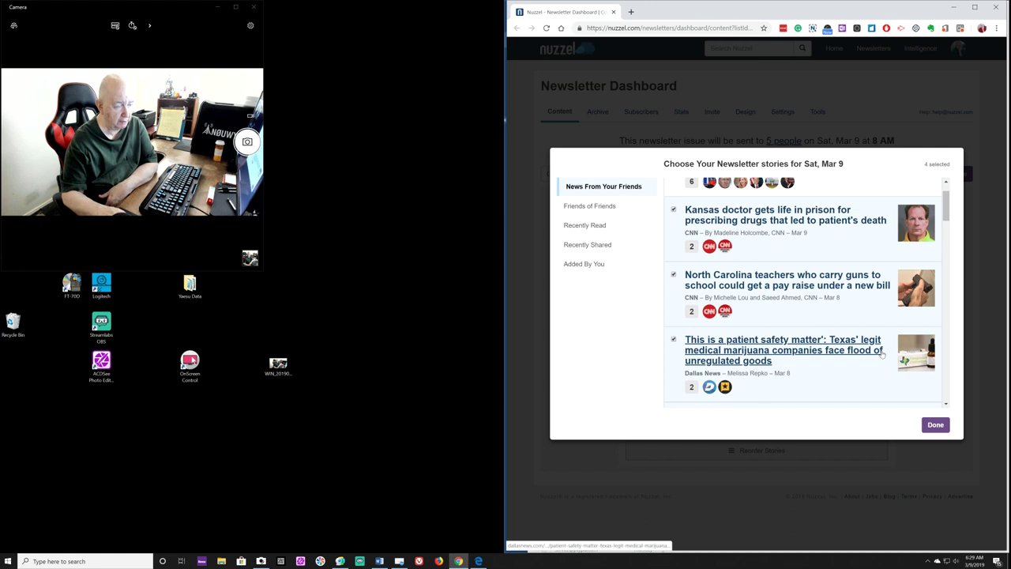
scroll(883, 356, "down", 1)
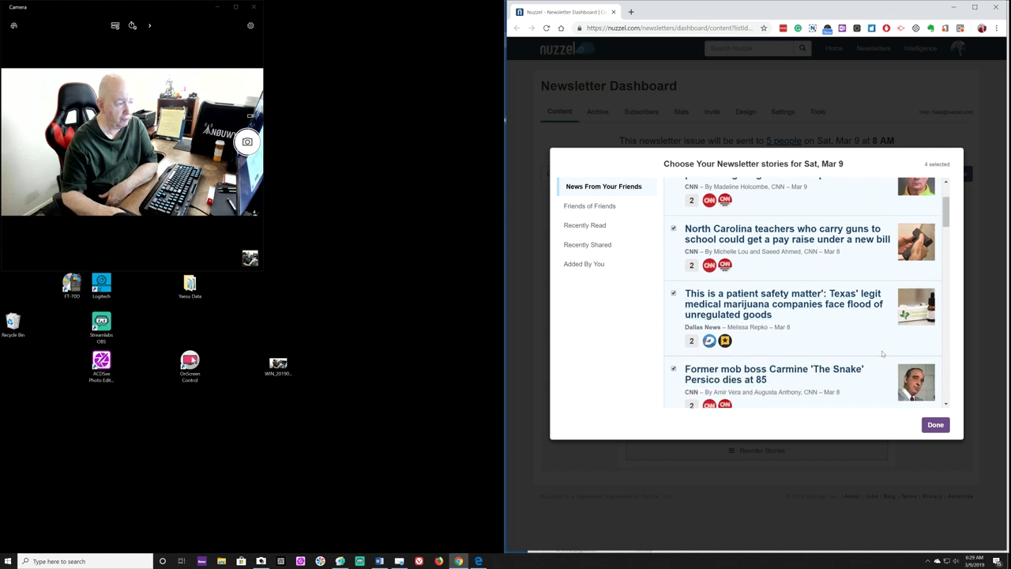
scroll(883, 354, "down", 1)
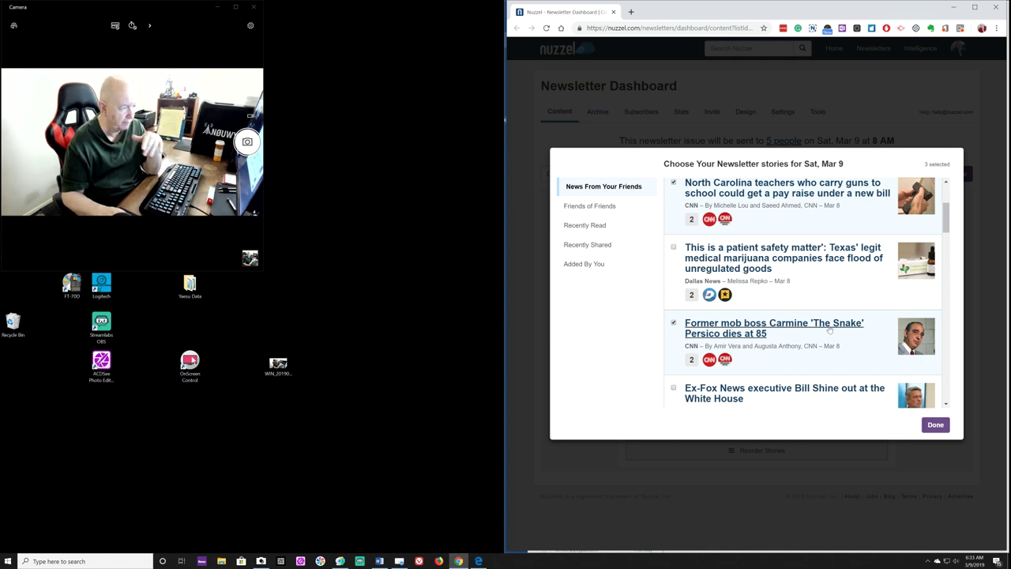
left_click(674, 324)
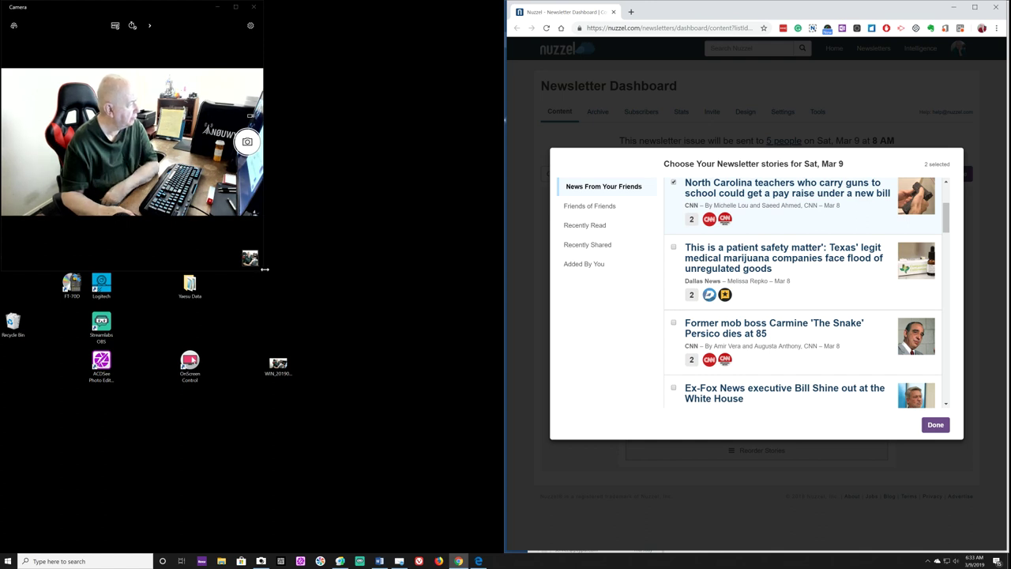
Enlarge the Camera preview window and check the Ex-Fox News executive Bill Shine story
left_click_drag(260, 272, 479, 316)
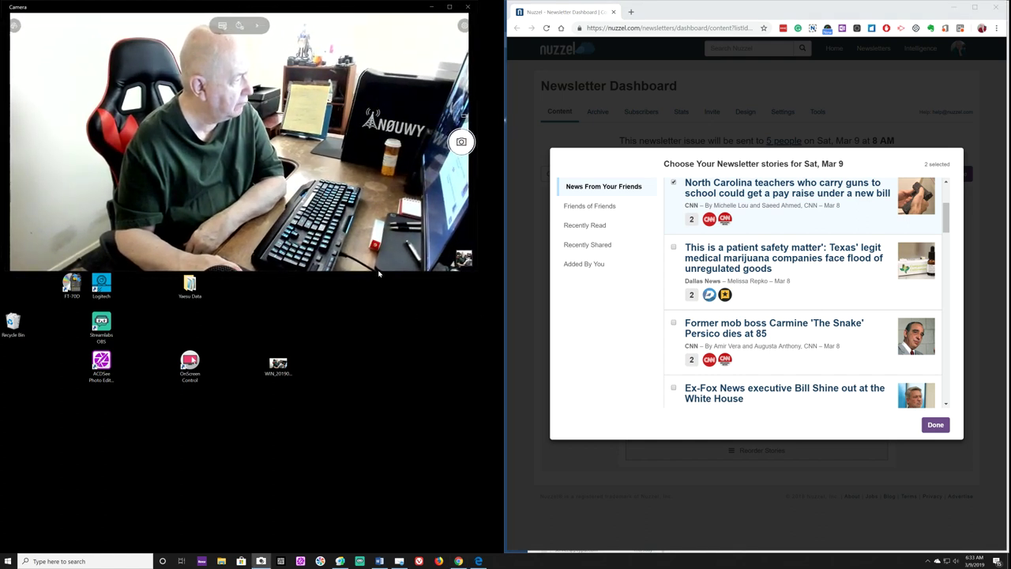
left_click_drag(377, 273, 377, 345)
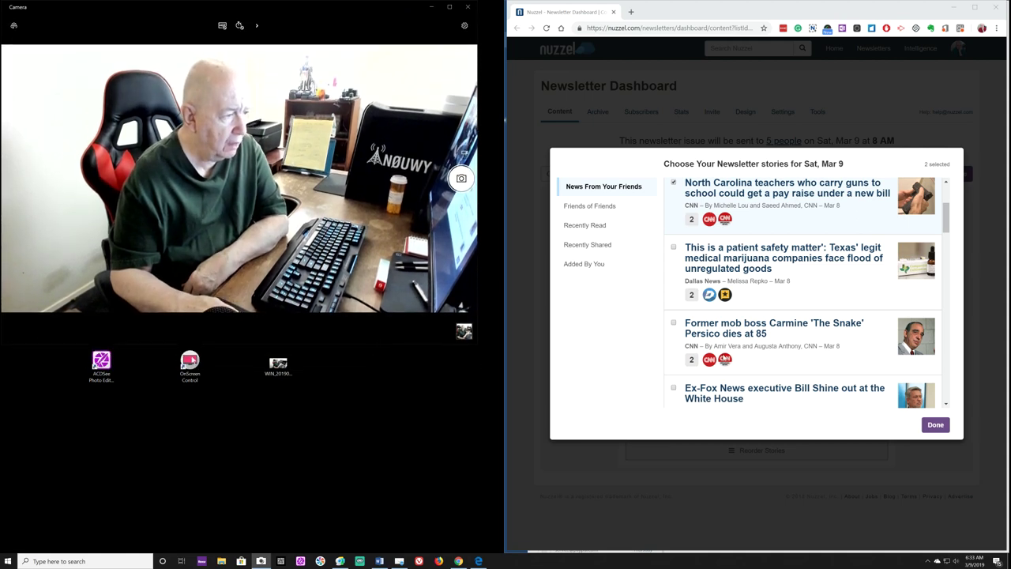
scroll(788, 385, "down", 1)
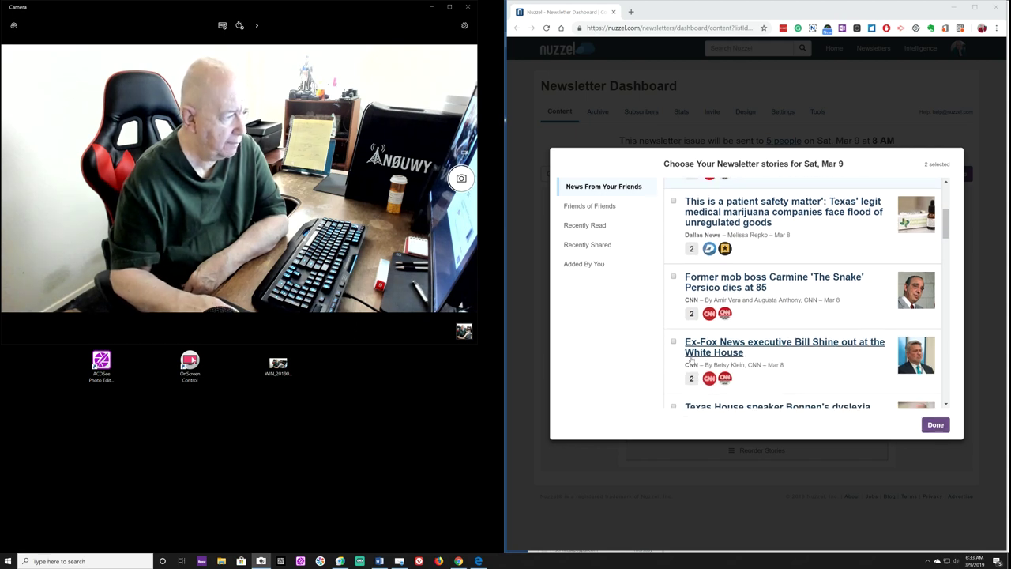
left_click(673, 341)
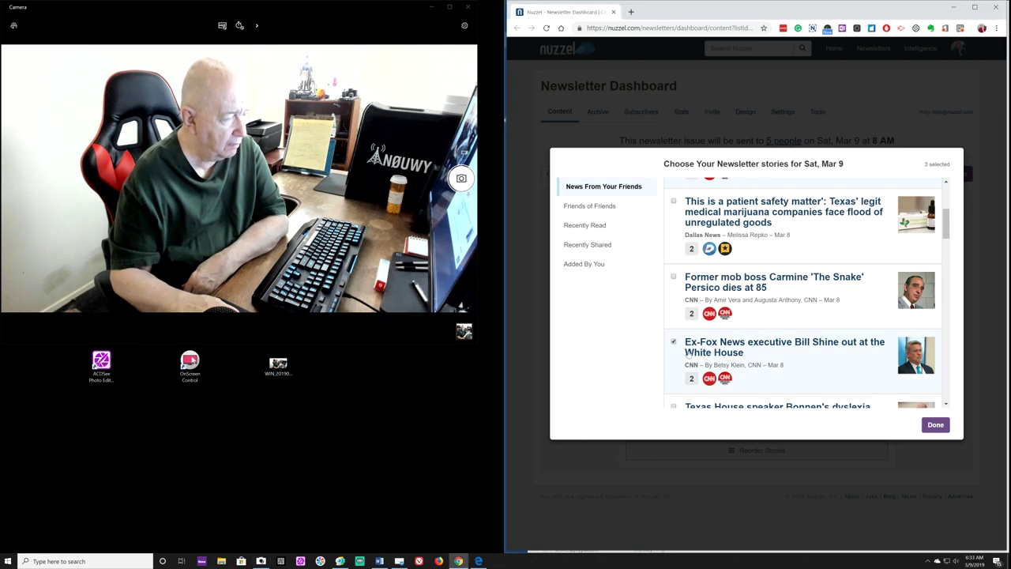
Scroll further down the Mar 9 story list with three stories selected
scroll(825, 370, "down", 1)
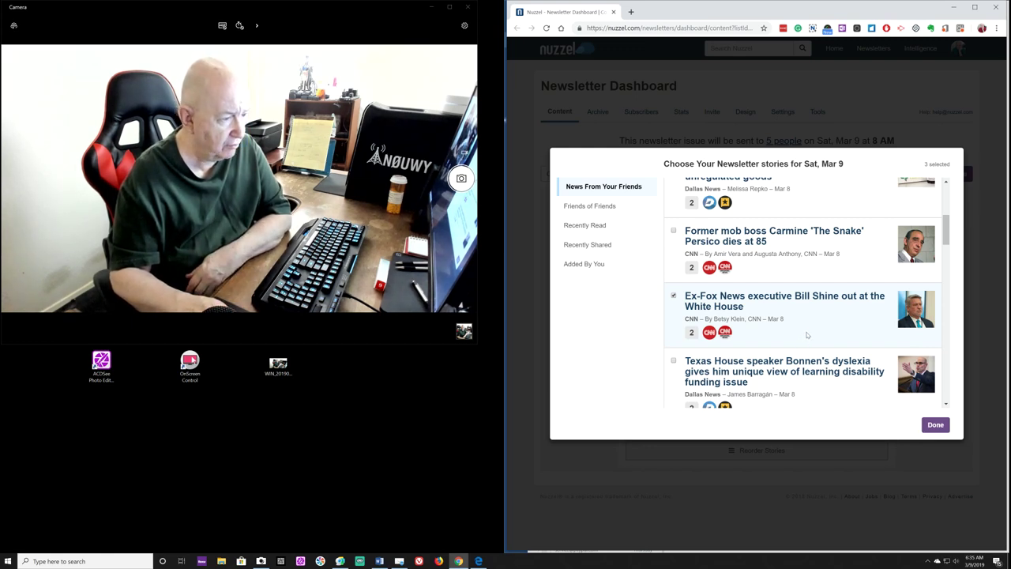
scroll(807, 334, "down", 1)
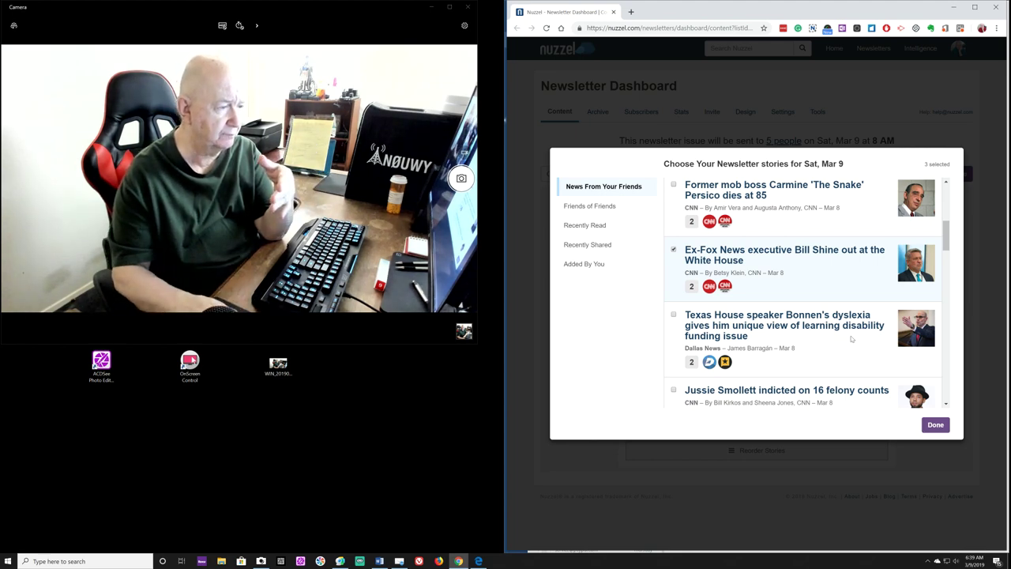
Scroll down the Mar 9 story list past the unchecked Texas prison-heat story
scroll(850, 356, "down", 2)
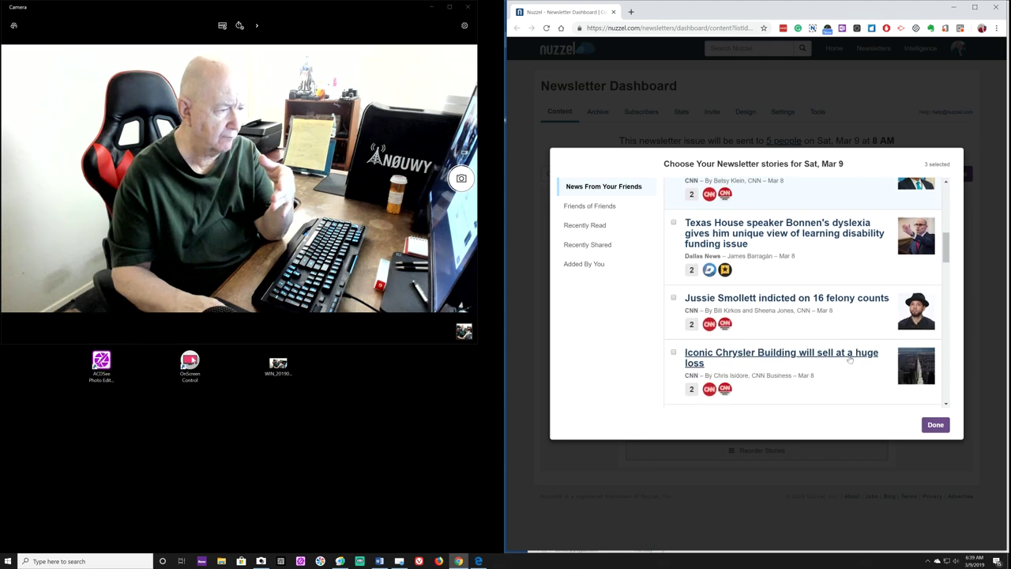
scroll(850, 359, "down", 2)
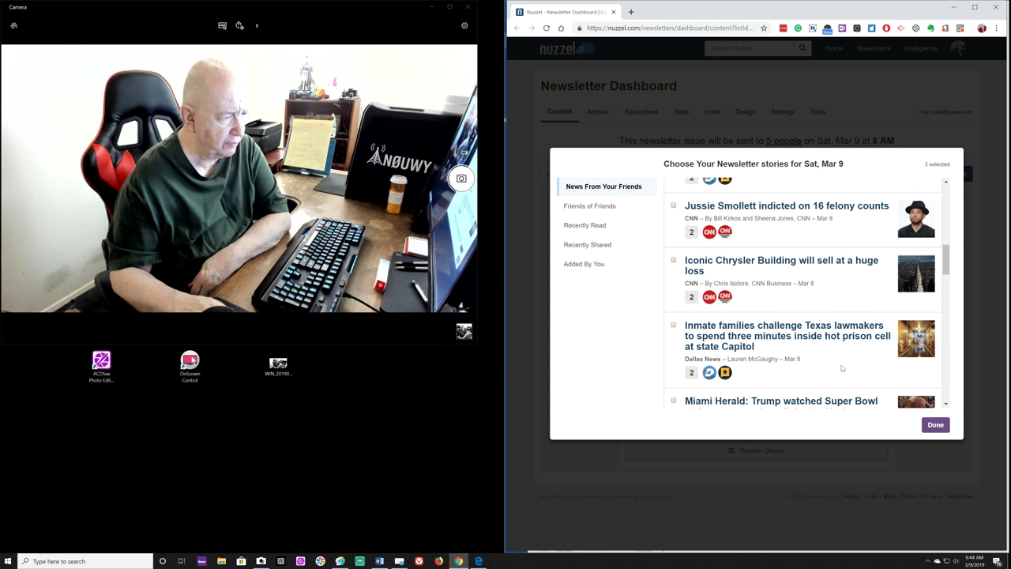
Scroll the story list to the Miami Herald Trump Super Bowl and Chelsea Manning stories
scroll(842, 368, "down", 1)
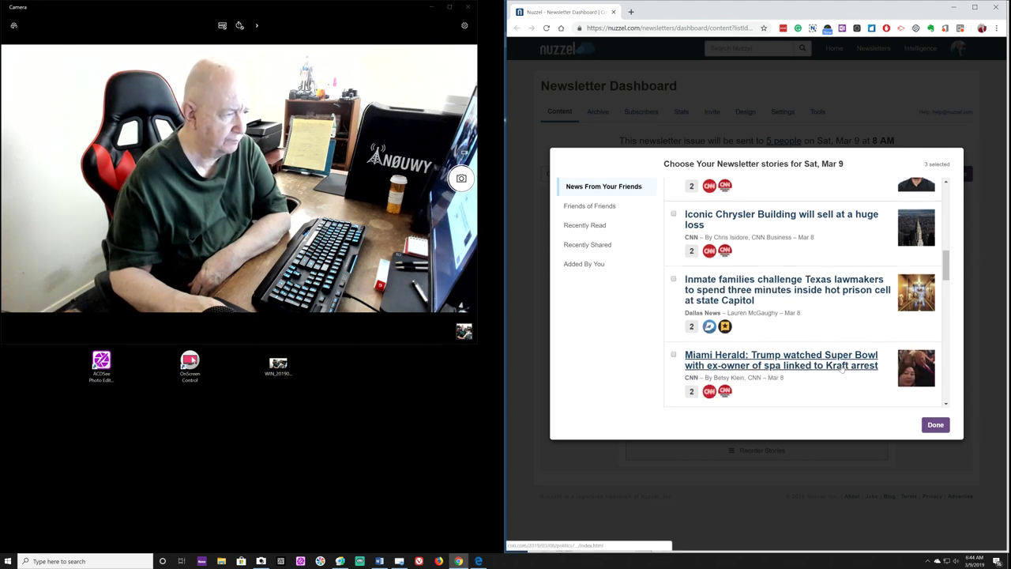
scroll(842, 368, "down", 1)
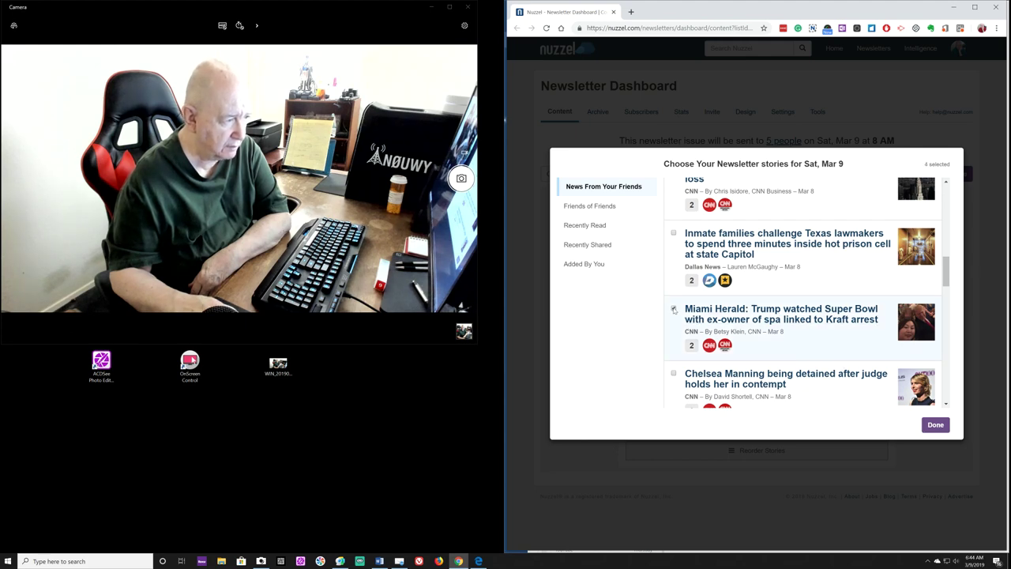
scroll(817, 387, "down", 2)
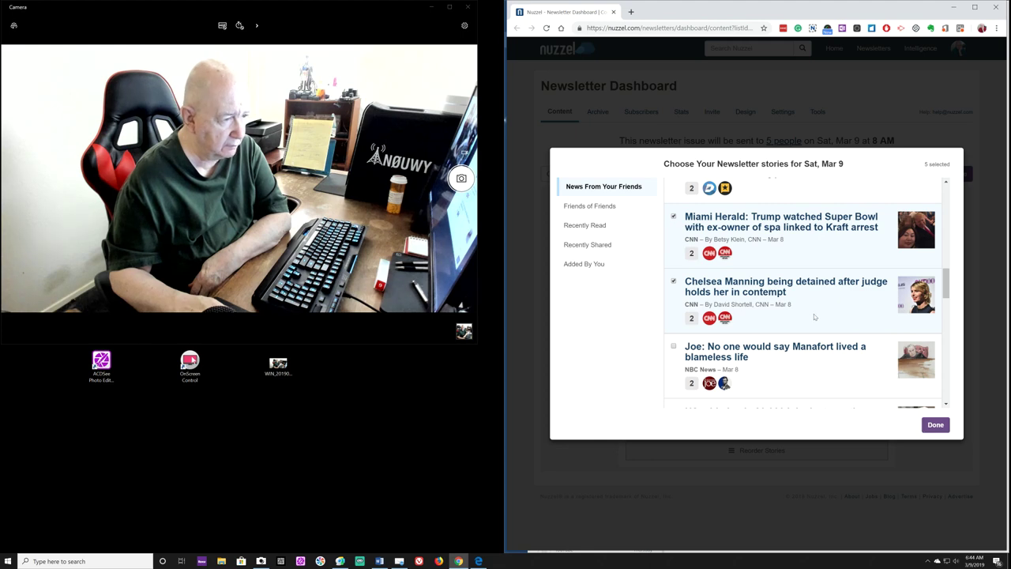
scroll(814, 314, "down", 1)
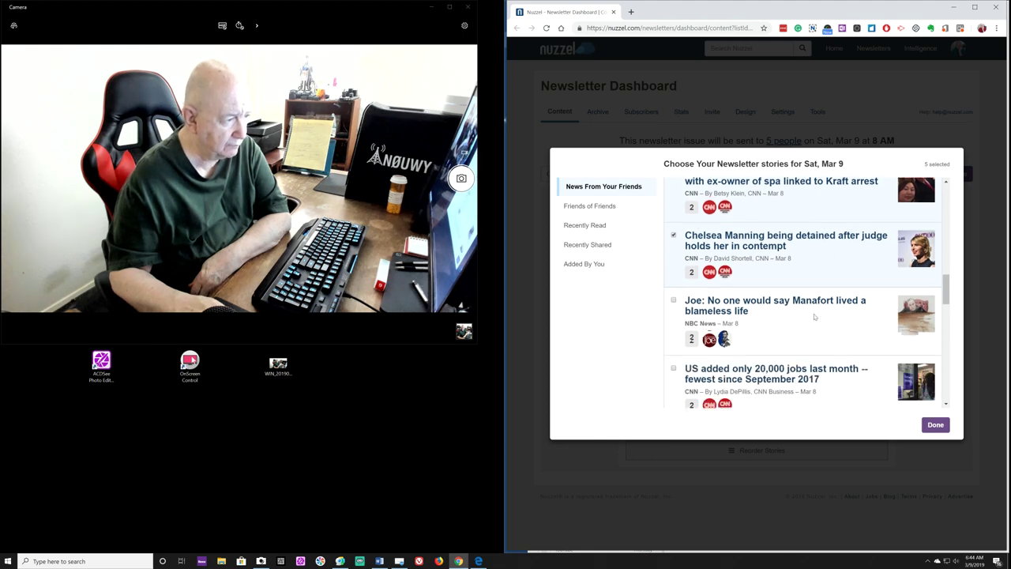
scroll(813, 314, "up", 1)
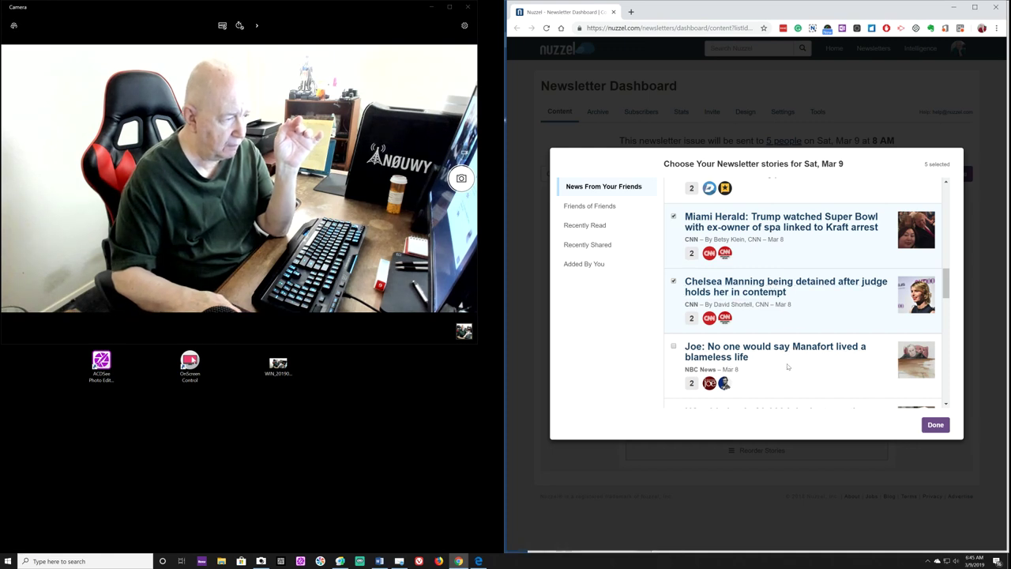
scroll(787, 367, "down", 1)
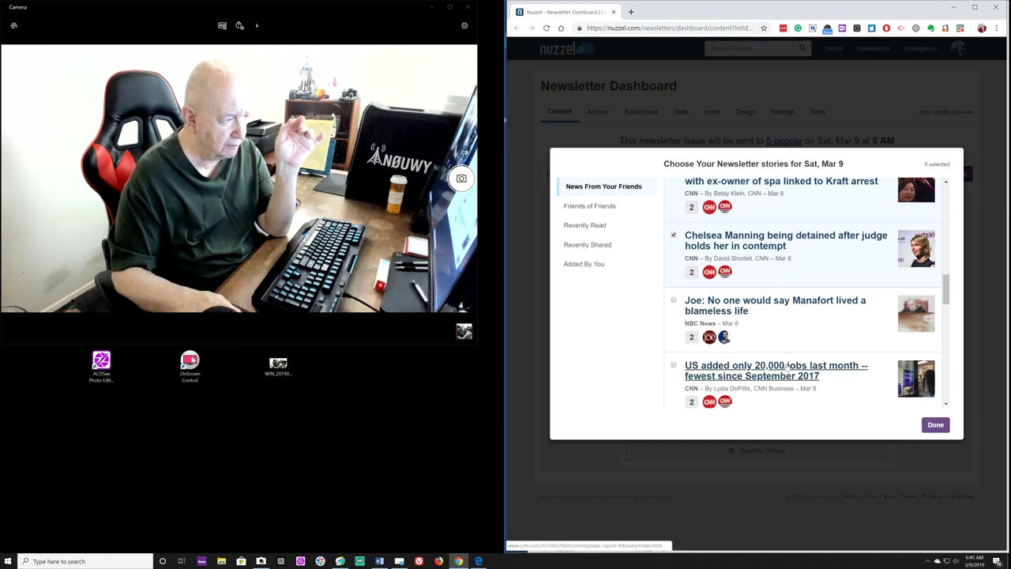
Tick the Florida sixth-grader Pledge of Allegiance story so the Mar 9 issue counts 6 selected
scroll(787, 367, "down", 1)
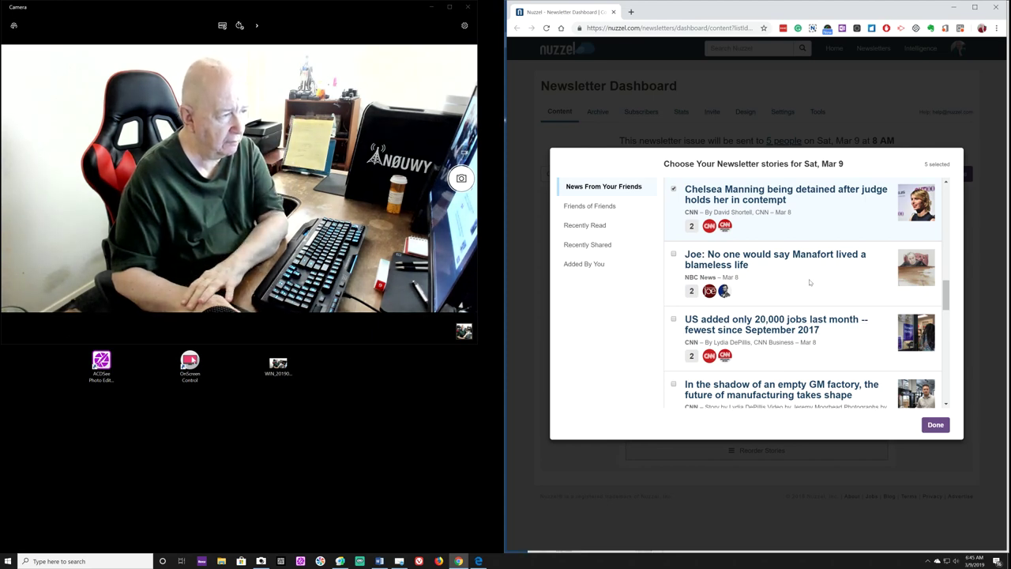
scroll(810, 283, "down", 1)
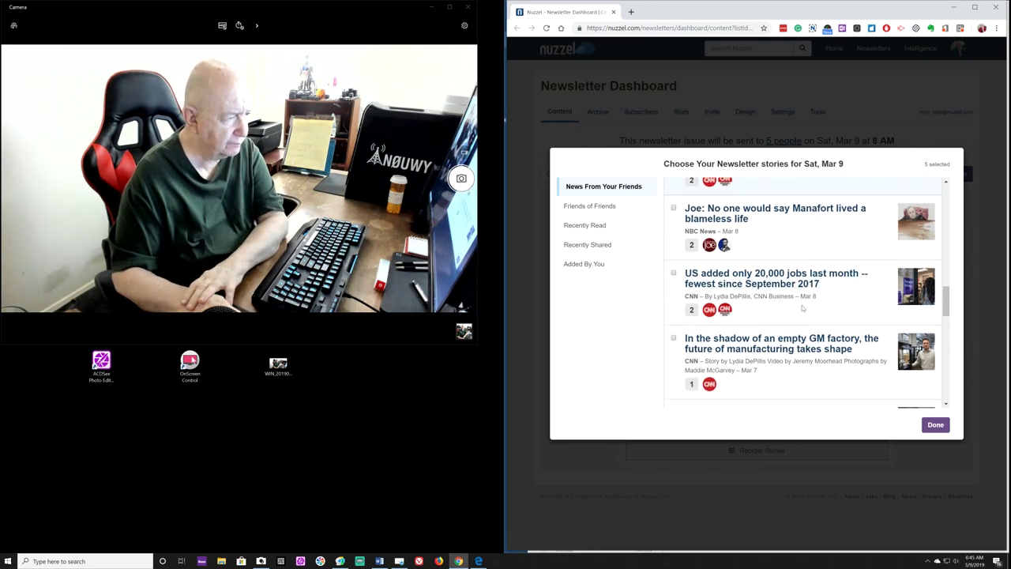
scroll(803, 309, "down", 1)
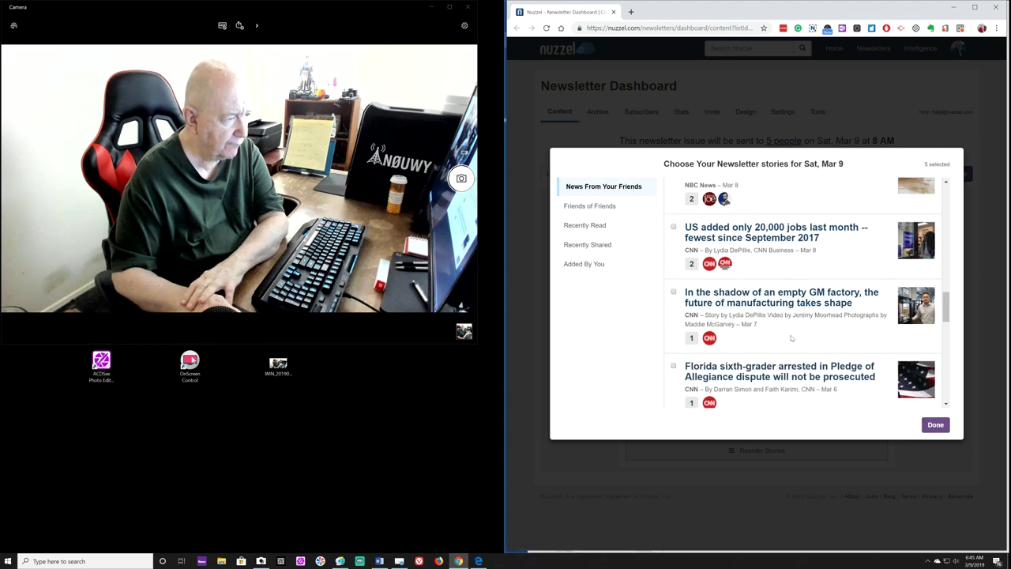
scroll(791, 336, "down", 1)
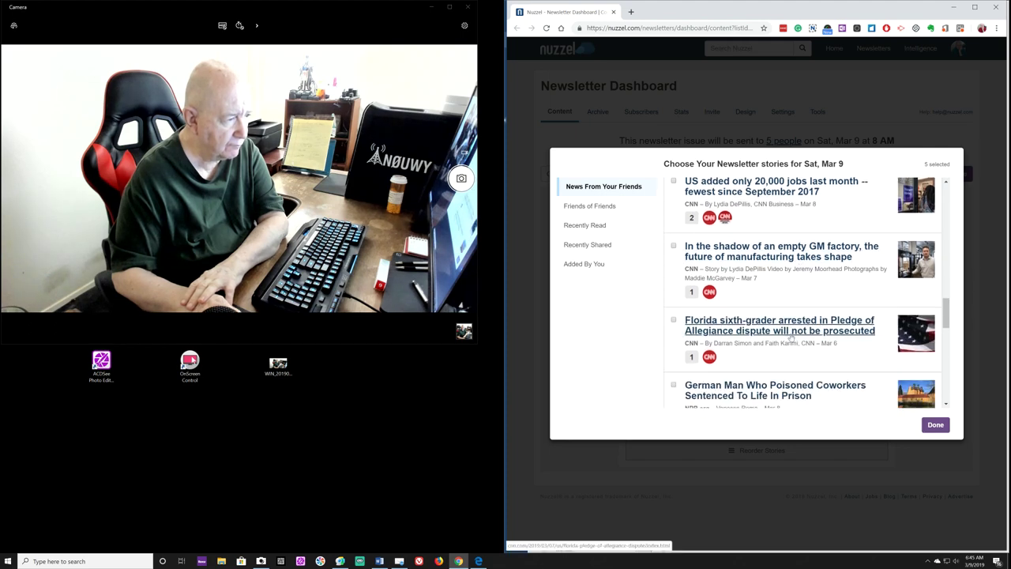
scroll(805, 354, "down", 1)
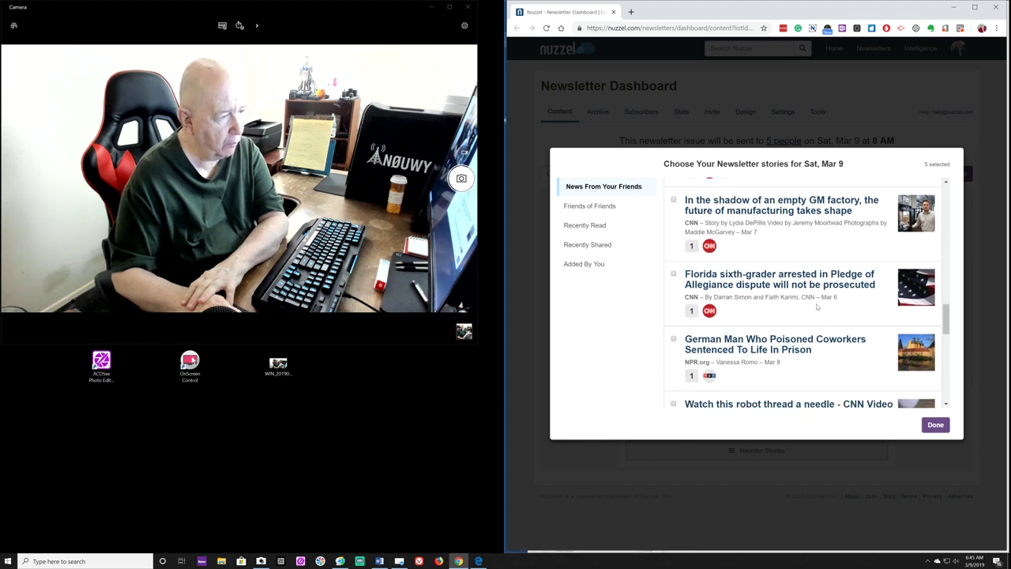
left_click(673, 274)
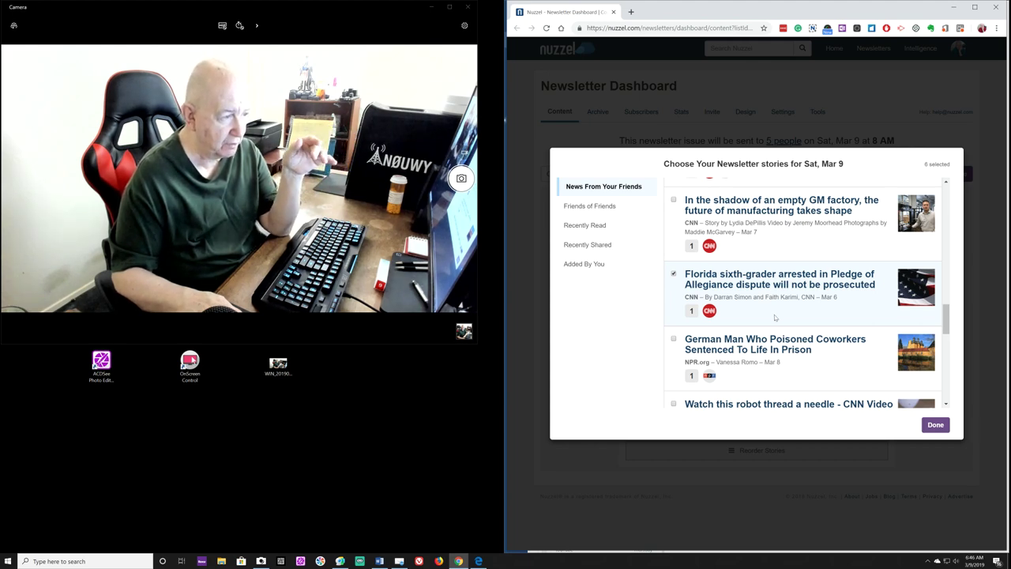
scroll(775, 318, "down", 1)
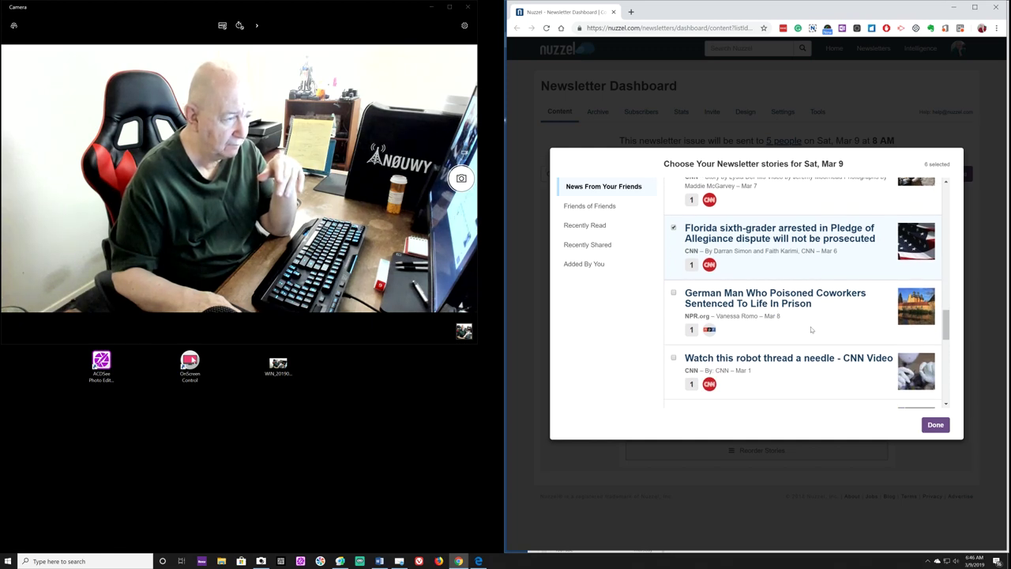
scroll(811, 329, "up", 1)
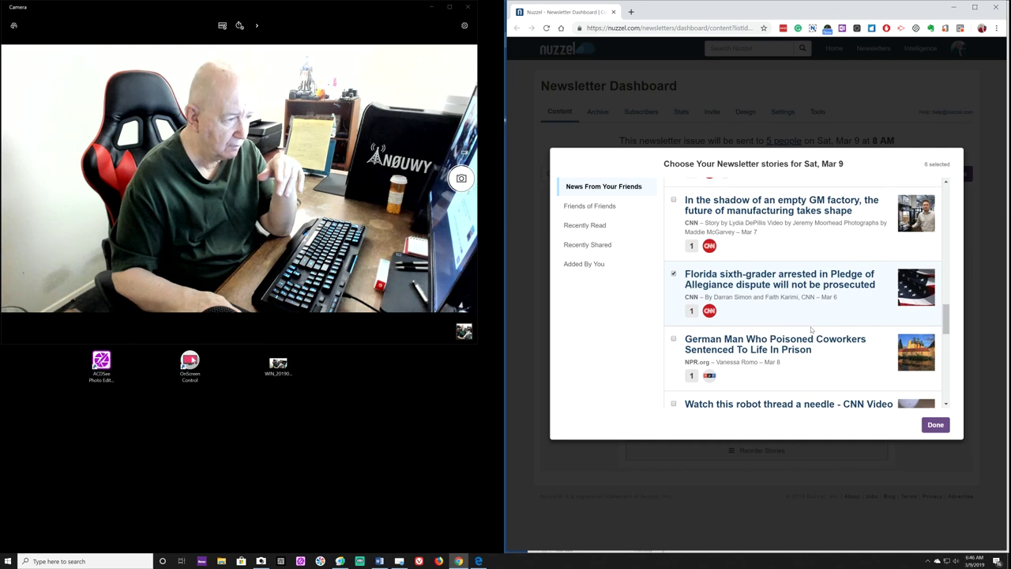
Scroll the story list and open the CNN West Point cadet court-ruling story in a new tab
scroll(811, 330, "down", 1)
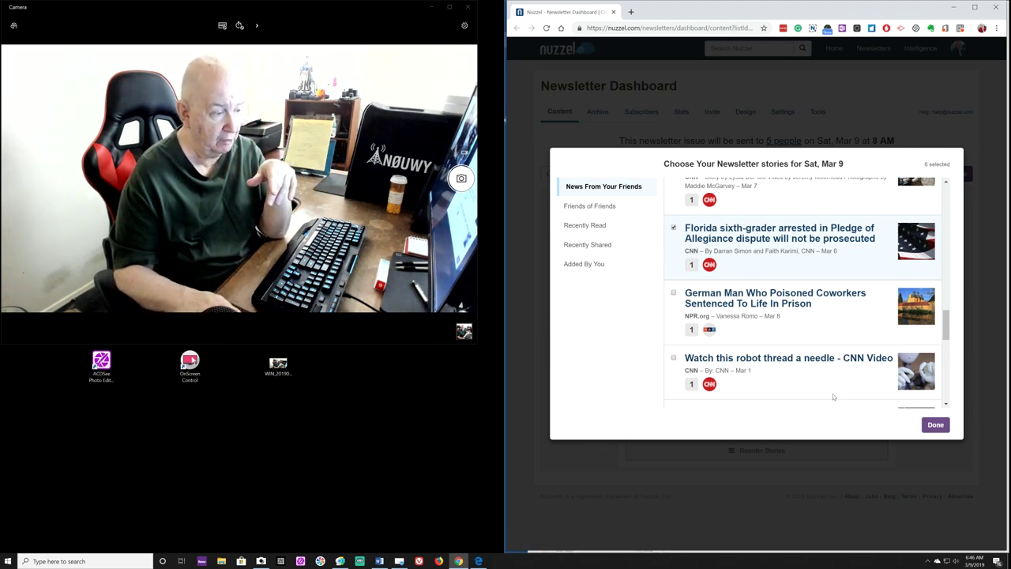
scroll(833, 398, "down", 1)
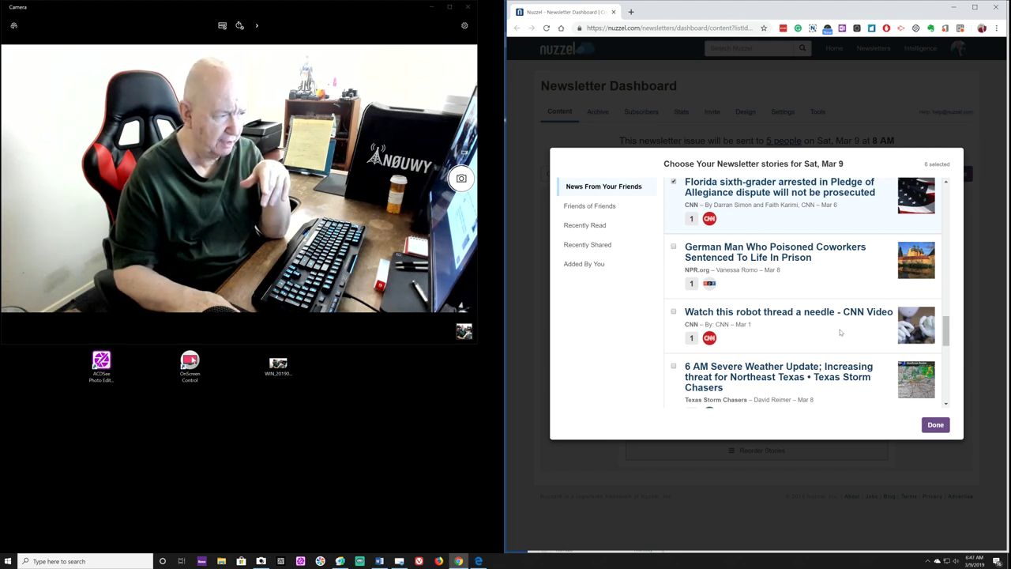
scroll(840, 333, "up", 1)
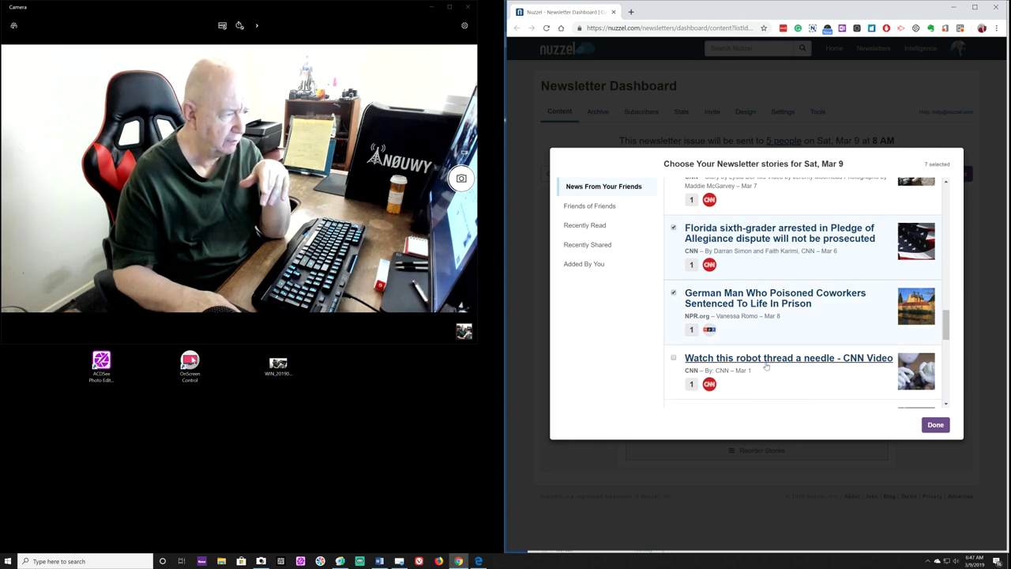
scroll(785, 378, "down", 2)
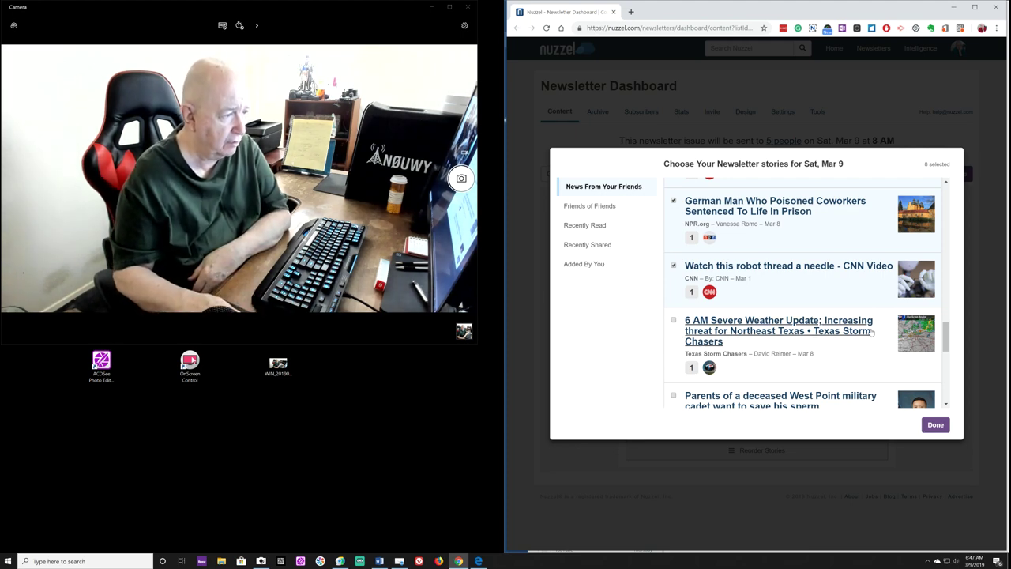
scroll(845, 345, "down", 3)
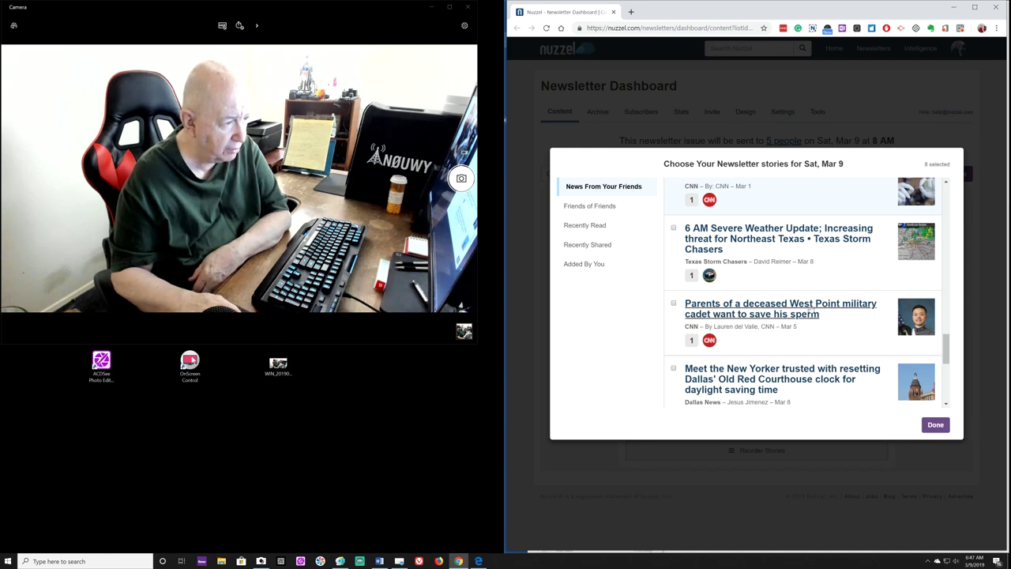
left_click(807, 305)
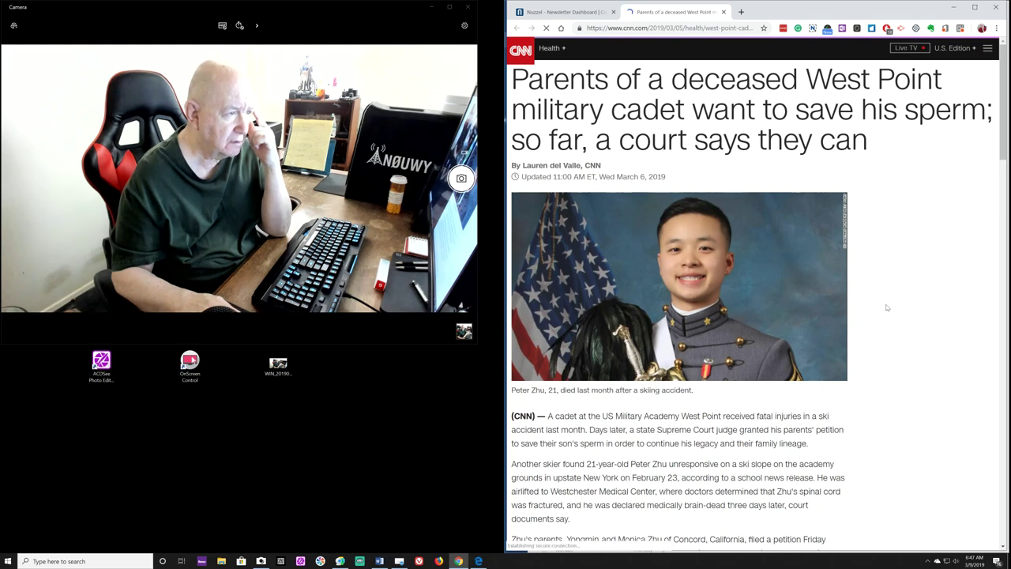
Read through the West Point cadet parents article, then go to the CNN homepage
scroll(887, 308, "down", 2)
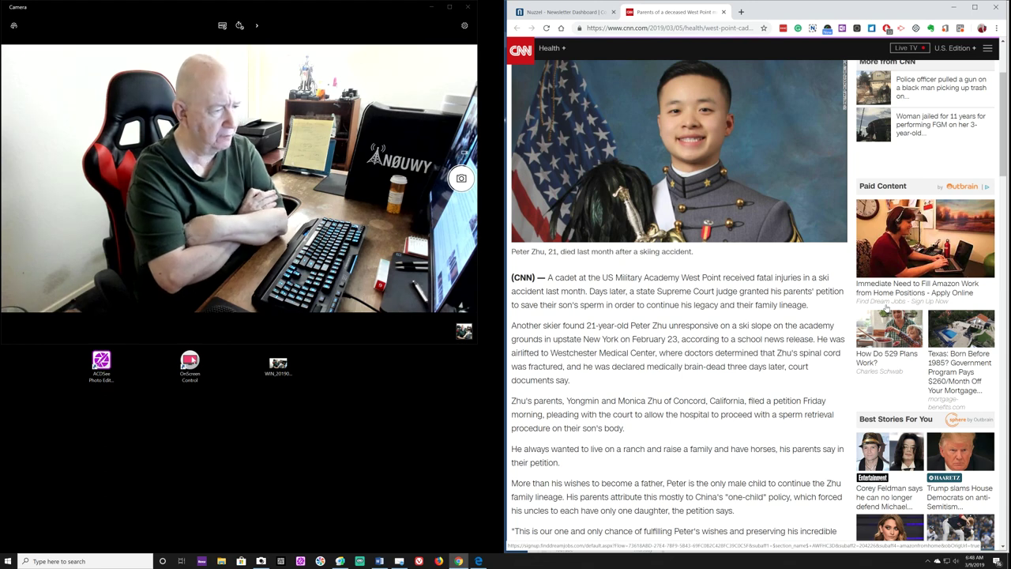
scroll(887, 308, "up", 3)
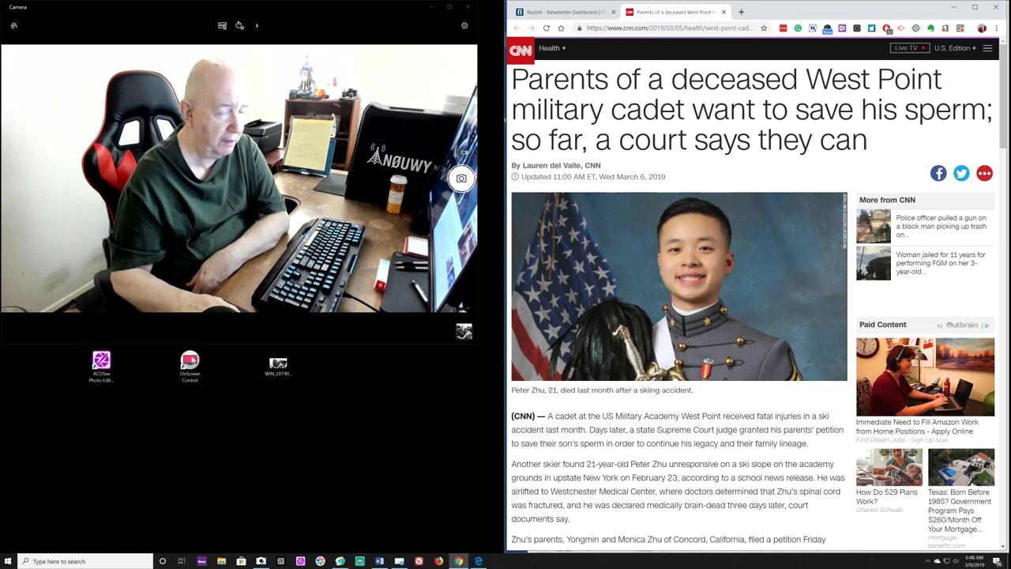
left_click(525, 52)
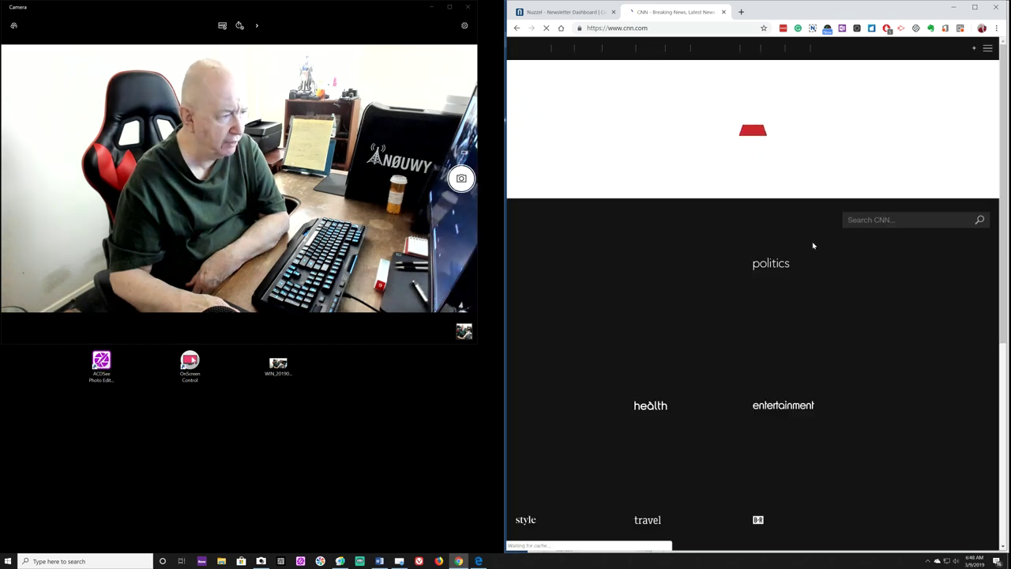
scroll(813, 245, "down", 3)
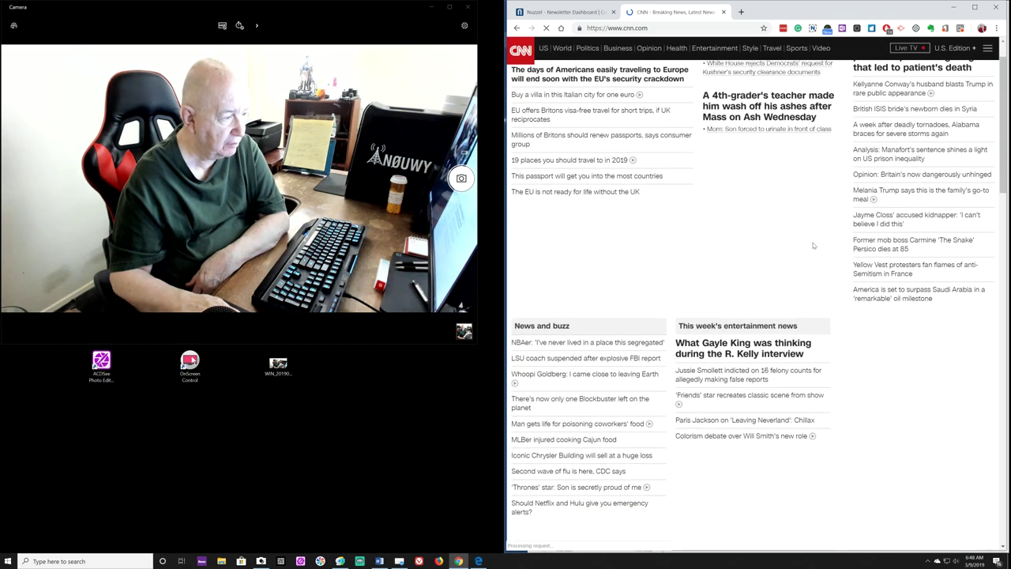
scroll(837, 240, "down", 2)
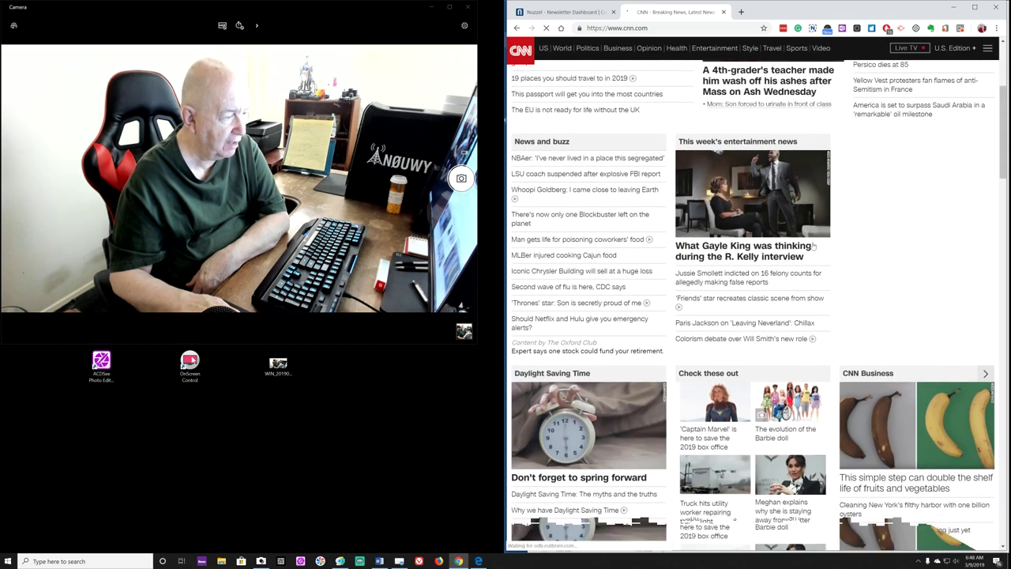
scroll(862, 234, "up", 5)
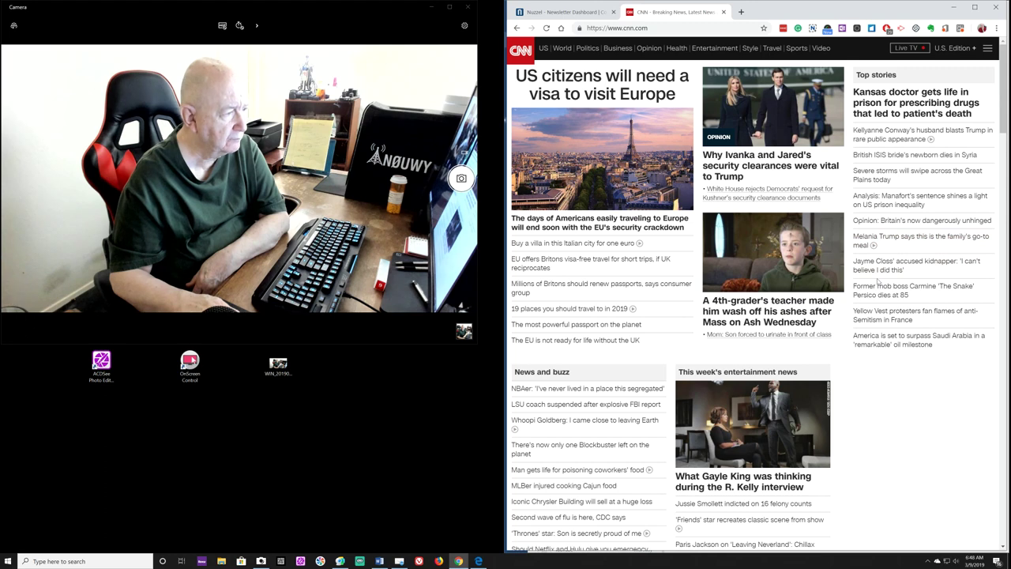
left_click(592, 13)
Confirm the eight selected stories with Done to save the Sat, Mar 9 issue
scroll(885, 351, "down", 1)
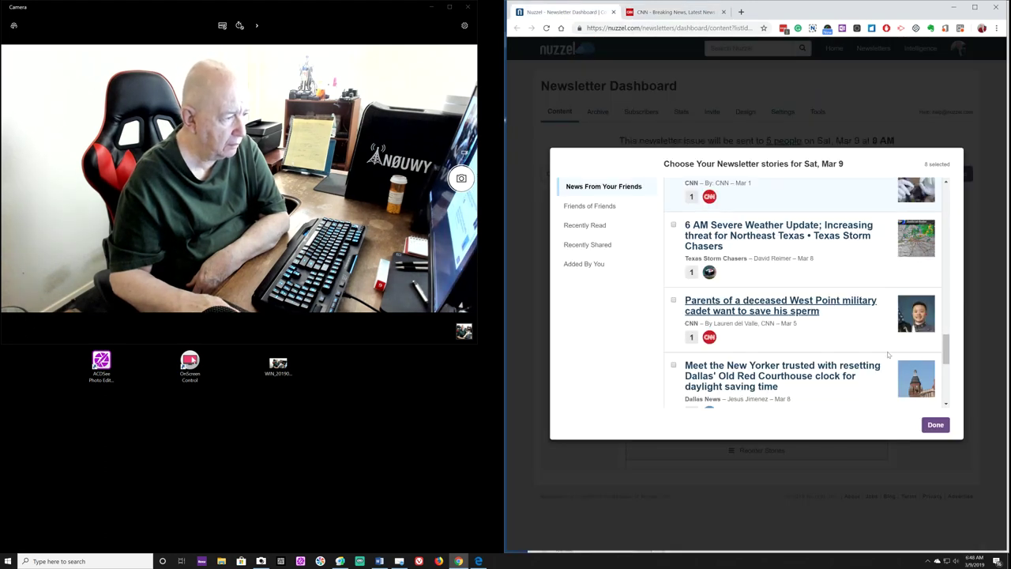
scroll(890, 357, "down", 1)
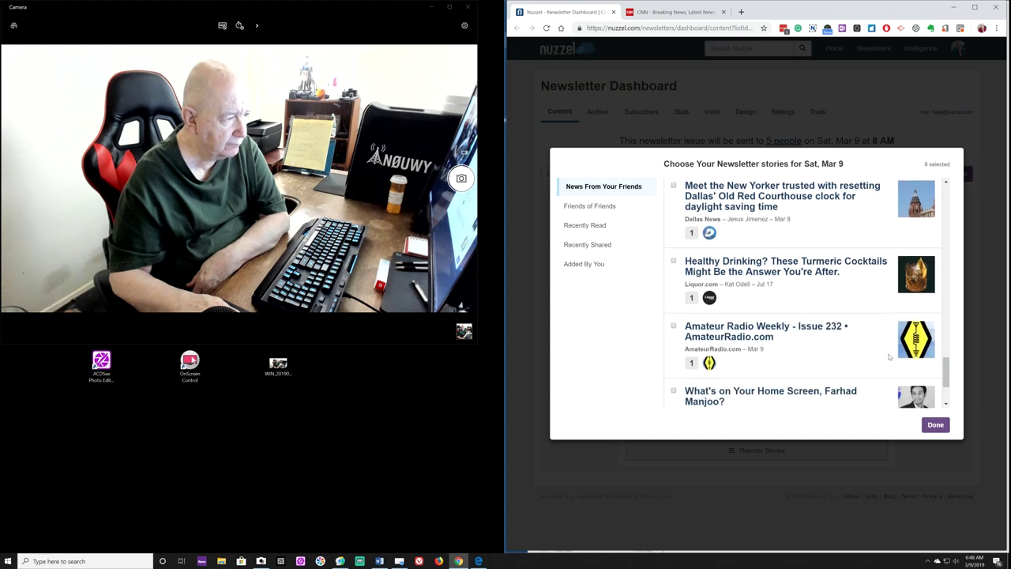
scroll(852, 348, "down", 1)
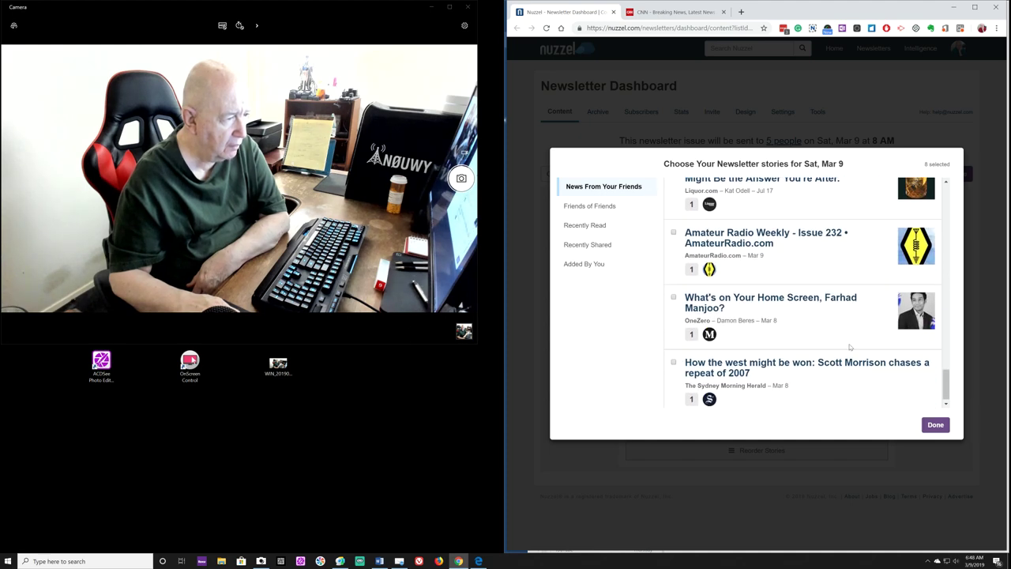
scroll(850, 346, "down", 1)
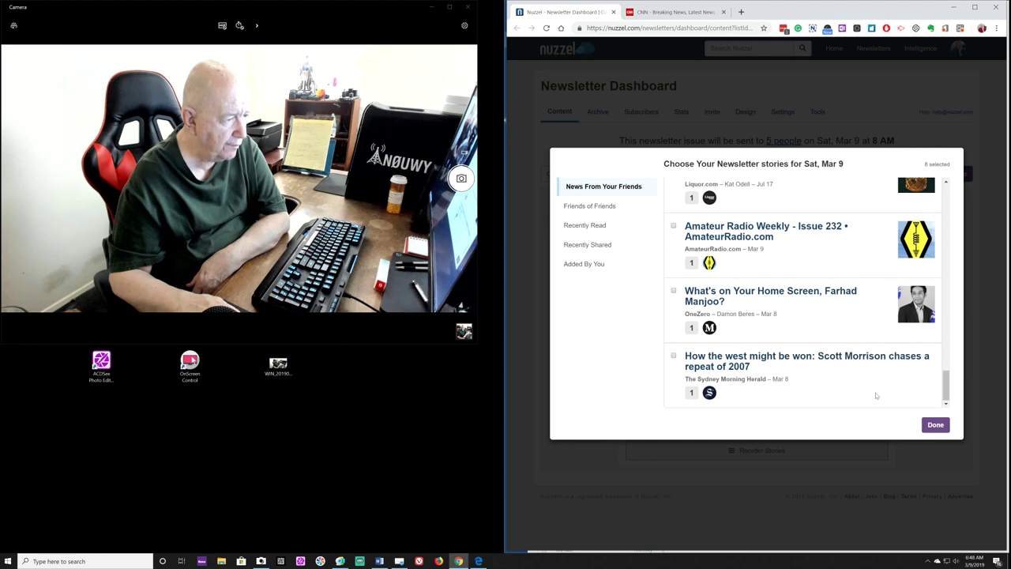
left_click(932, 426)
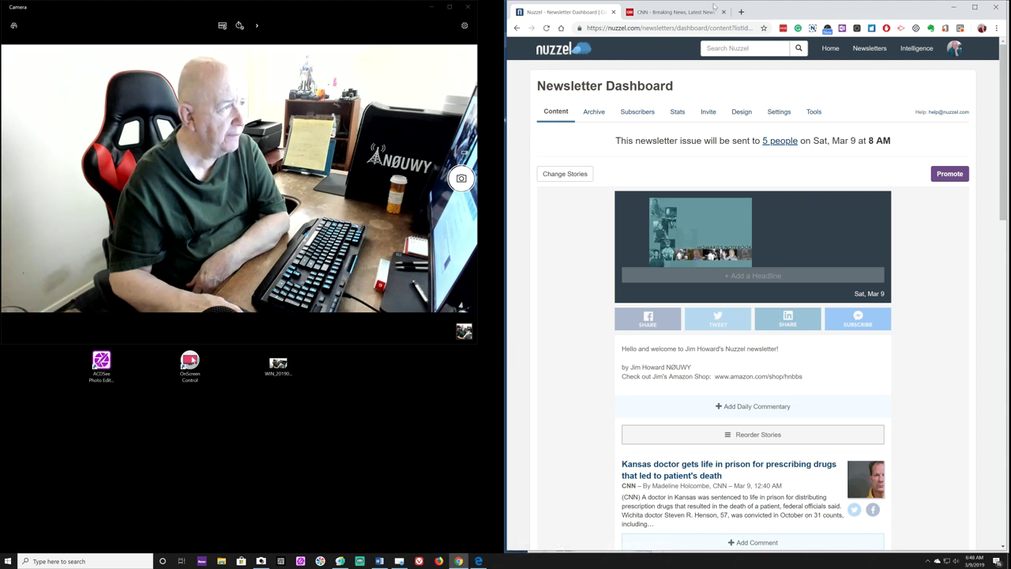
Minimize the browser and open the newest YouTube upload notification in Mailbird
left_click(953, 10)
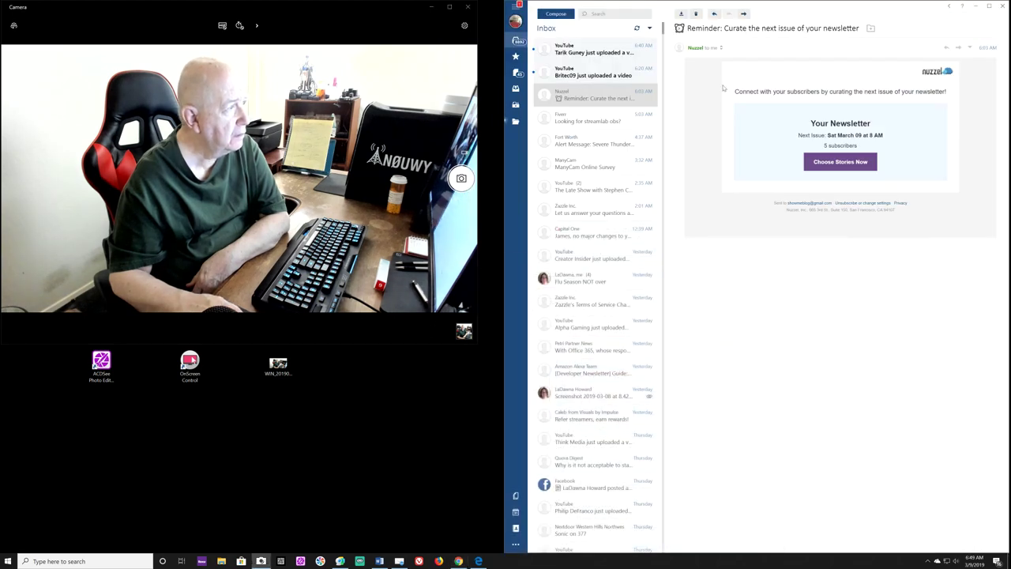
left_click(583, 70)
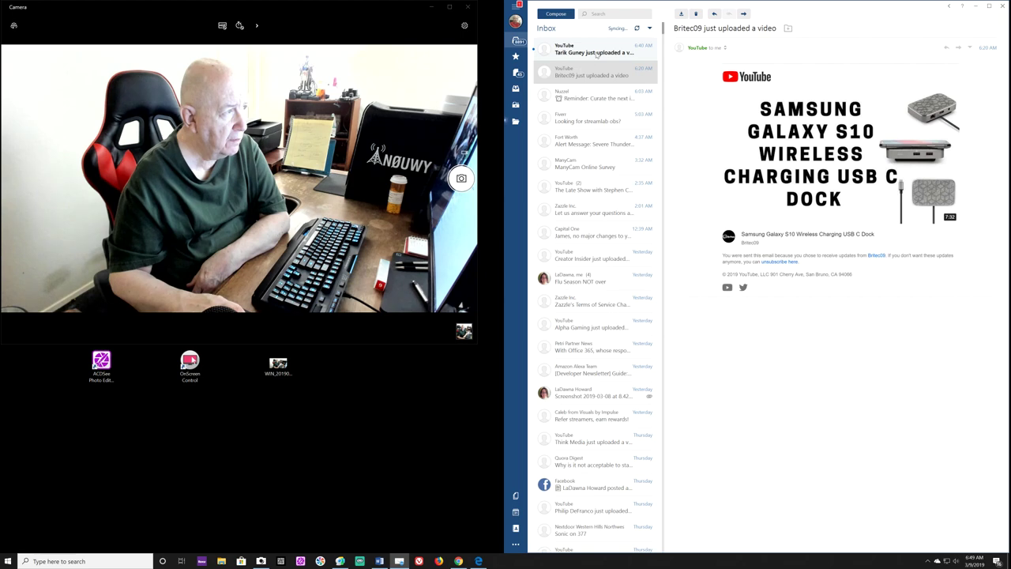
left_click(598, 52)
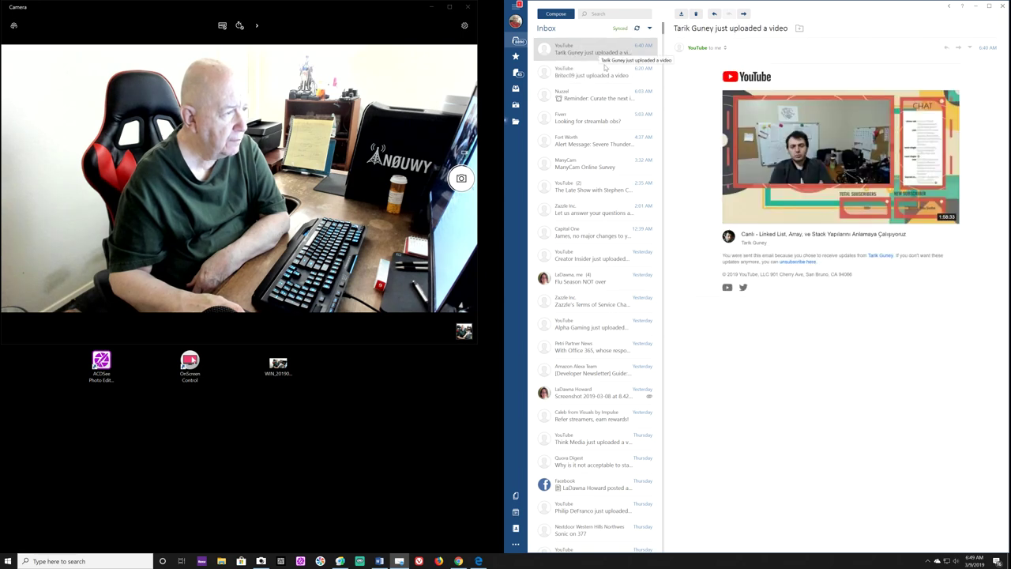